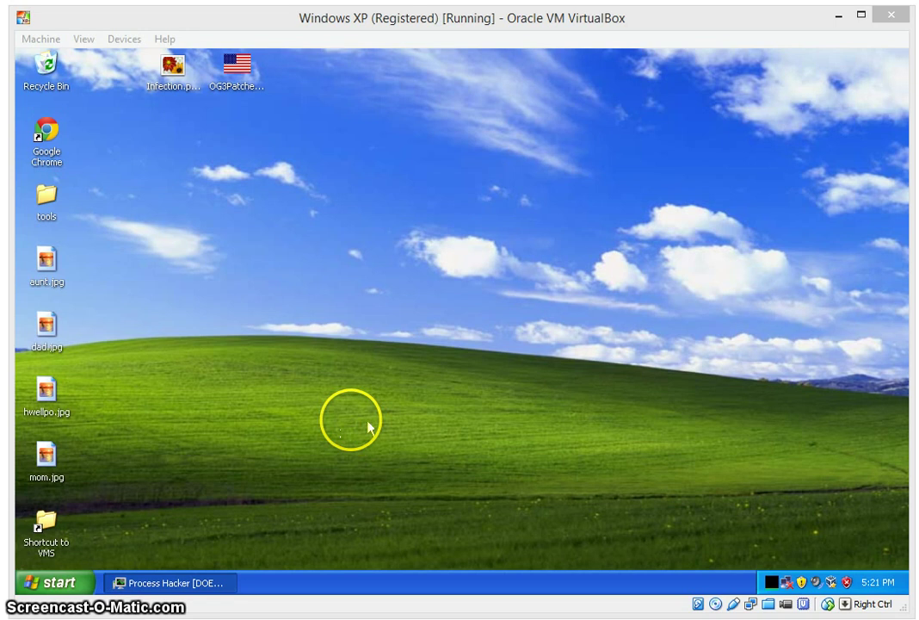
double_click(59, 270)
click(724, 134)
double_click(46, 327)
click(724, 135)
click(65, 461)
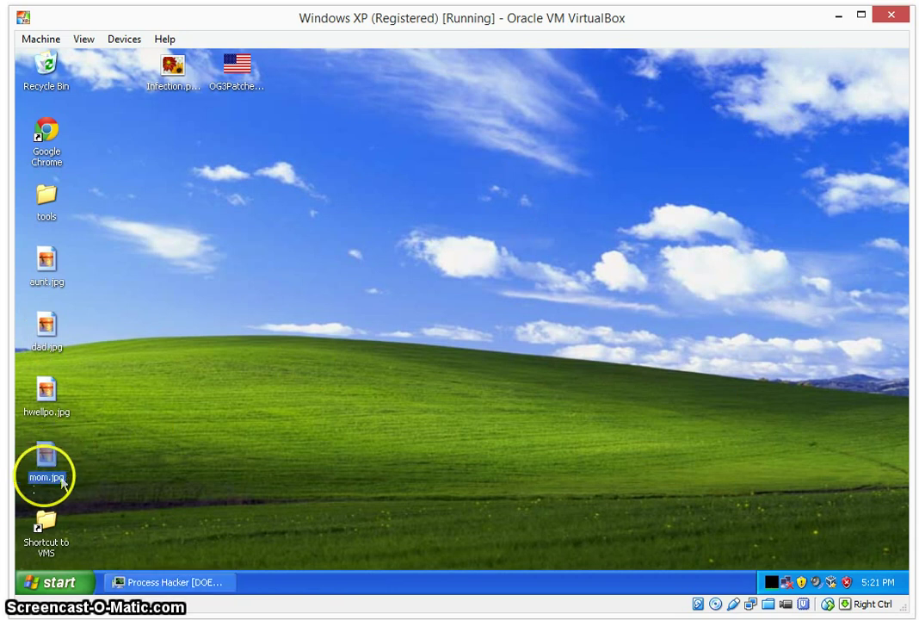
double_click(76, 463)
click(727, 135)
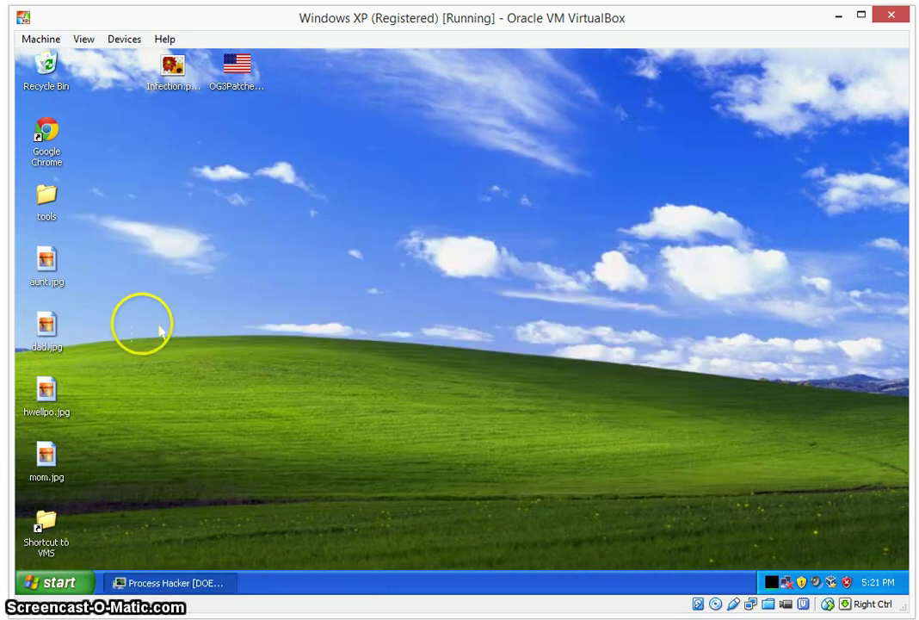
drag(79, 247, 47, 471)
click(191, 394)
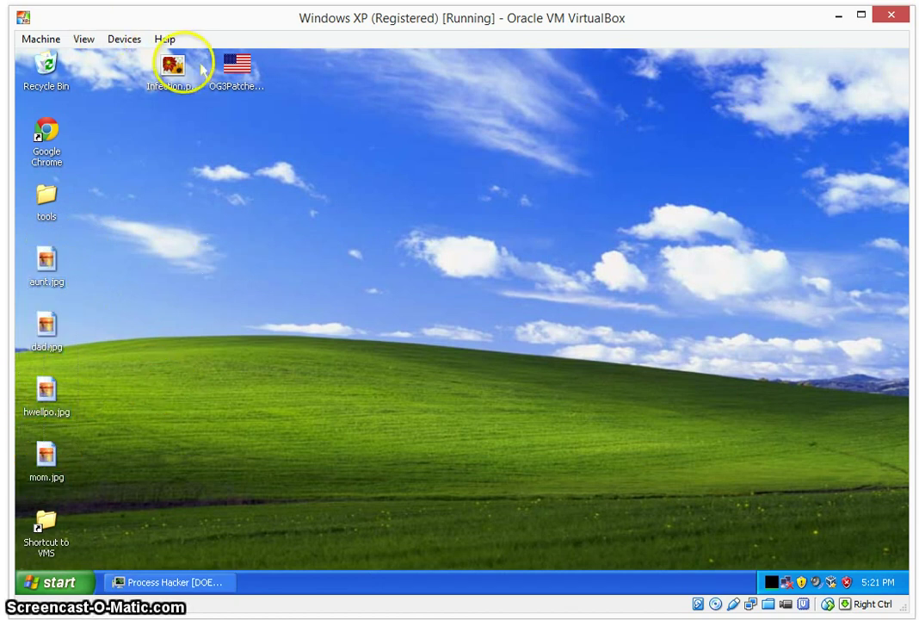
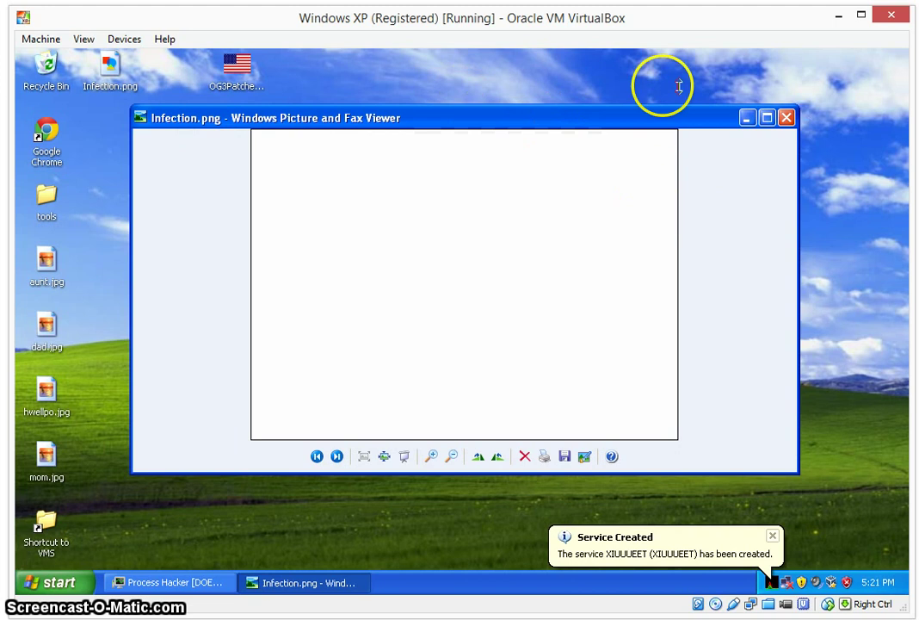
Nudge the Infection.png viewer aside and select MkQsEwAQ.exe and uWwMYUYA.exe in Process Hacker.
drag(682, 123, 713, 99)
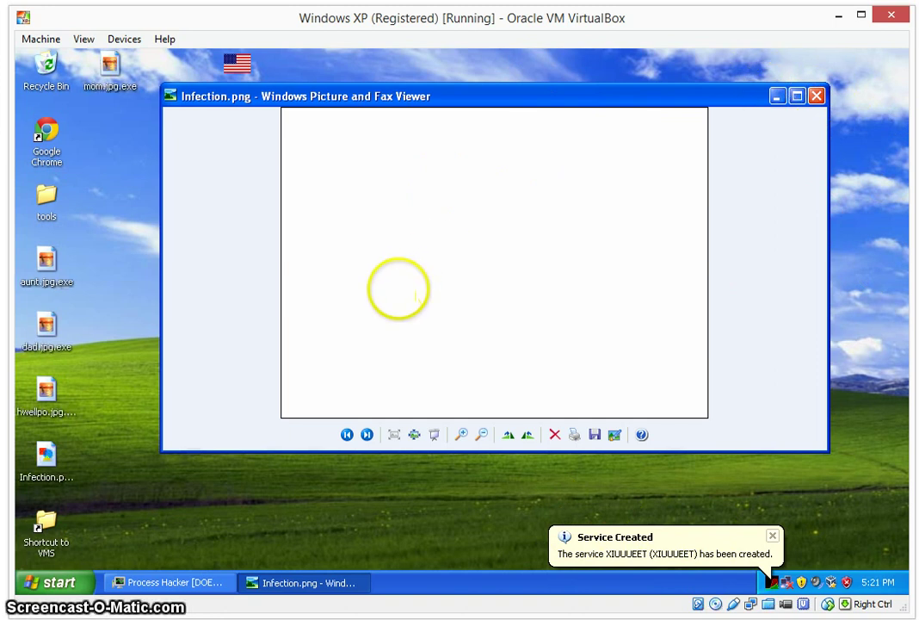
click(185, 582)
scroll(284, 311, down, 1)
click(185, 485)
click(206, 499)
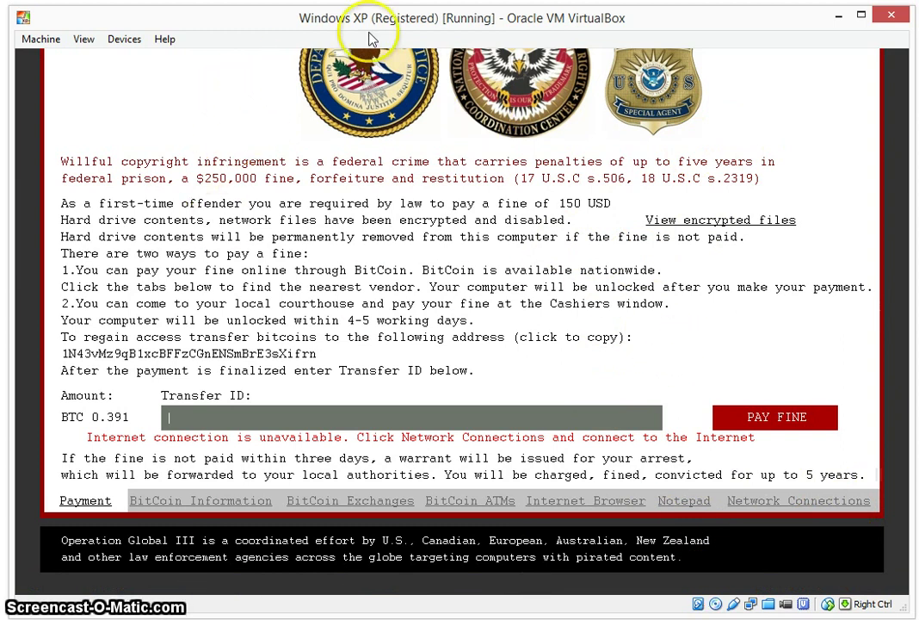
Copy the bitcoin payment address from the ransom lock screen.
drag(386, 9, 387, 7)
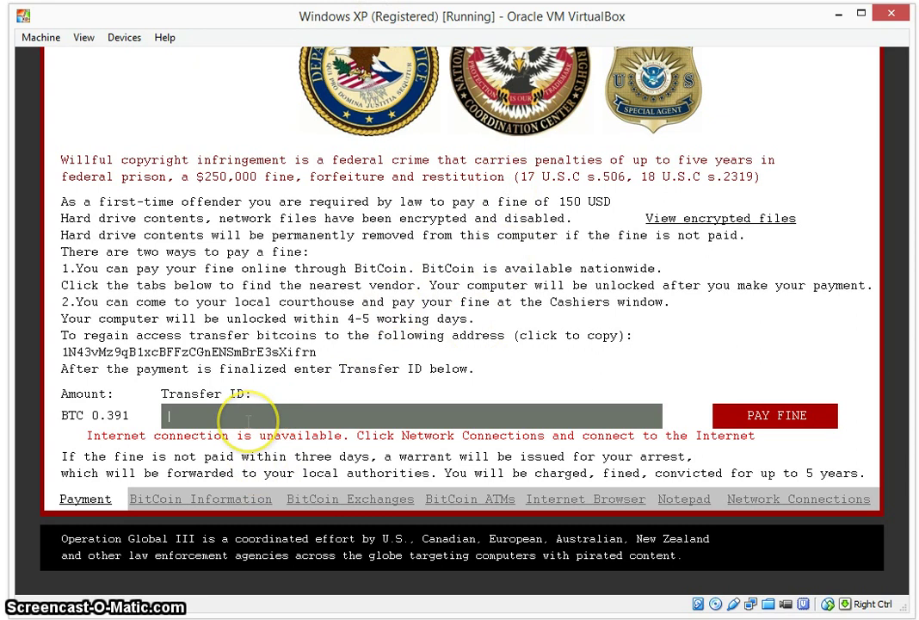
click(310, 349)
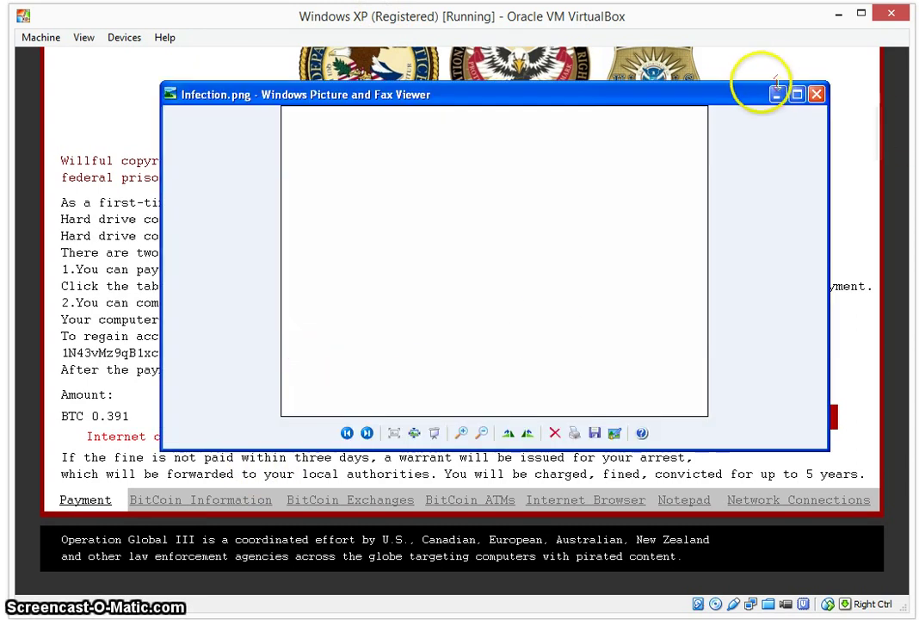
click(777, 94)
key(alt+Tab)
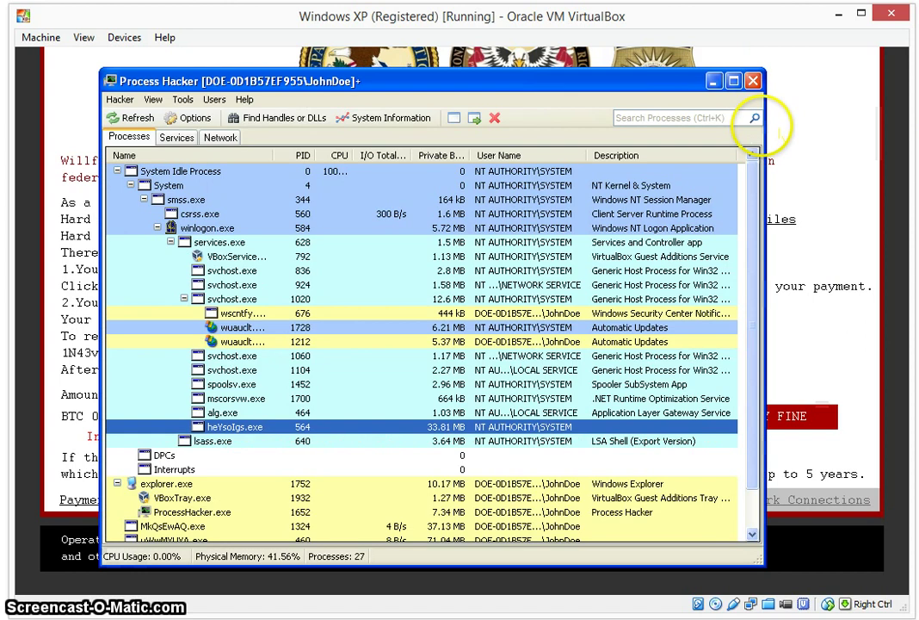
scroll(780, 375, down, 1)
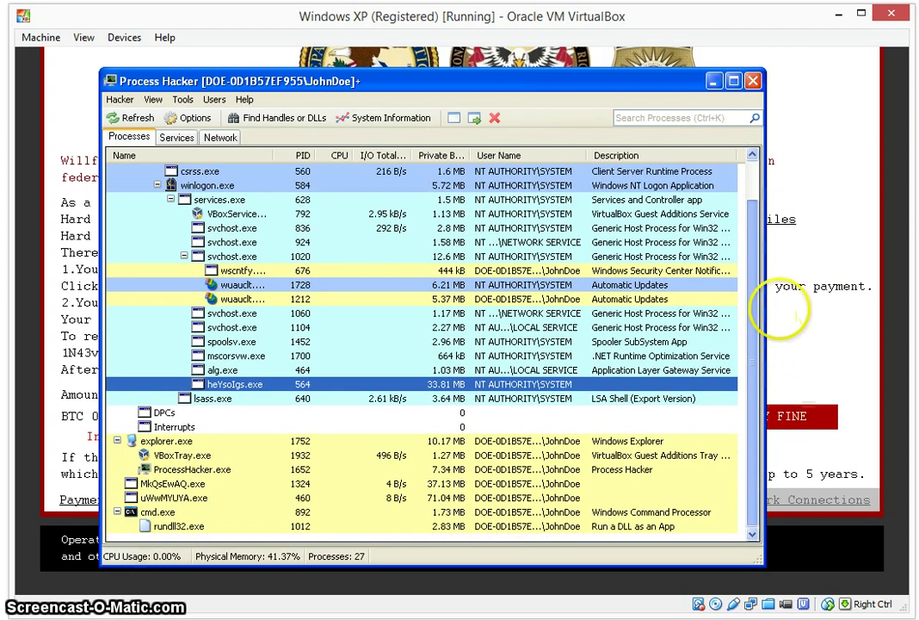
scroll(749, 168, up, 1)
scroll(230, 402, down, 1)
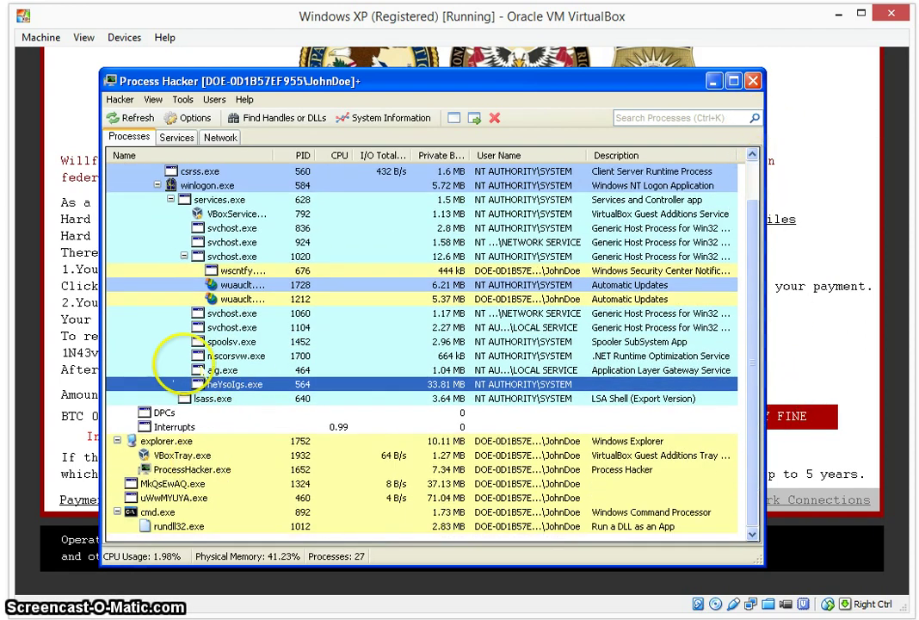
scroll(172, 517, up, 1)
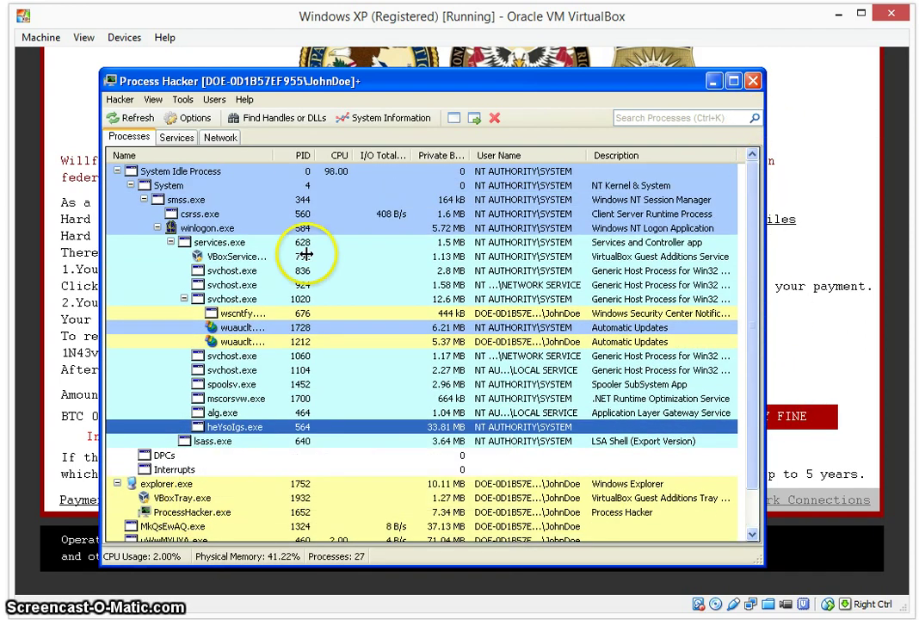
scroll(542, 353, down, 1)
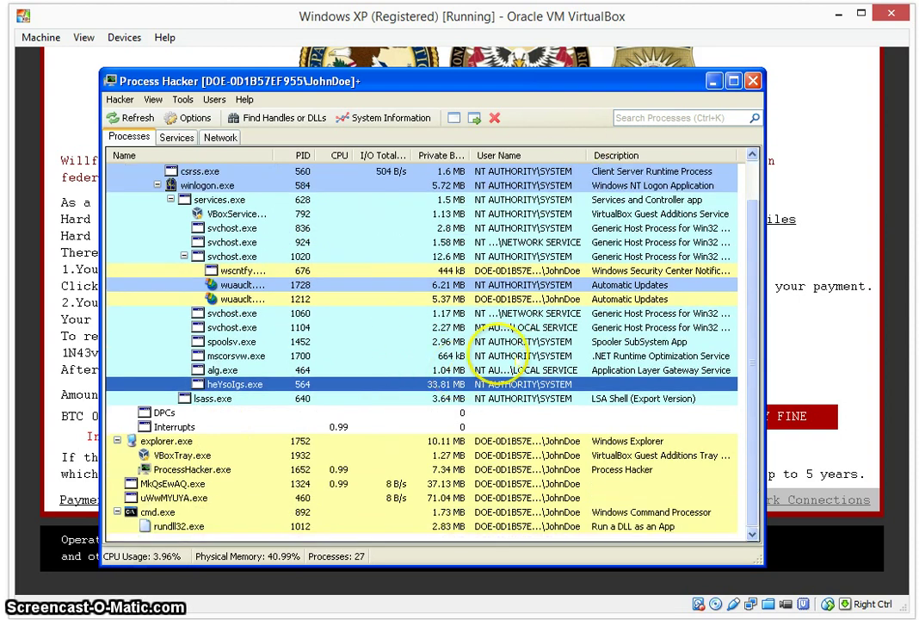
scroll(521, 368, up, 1)
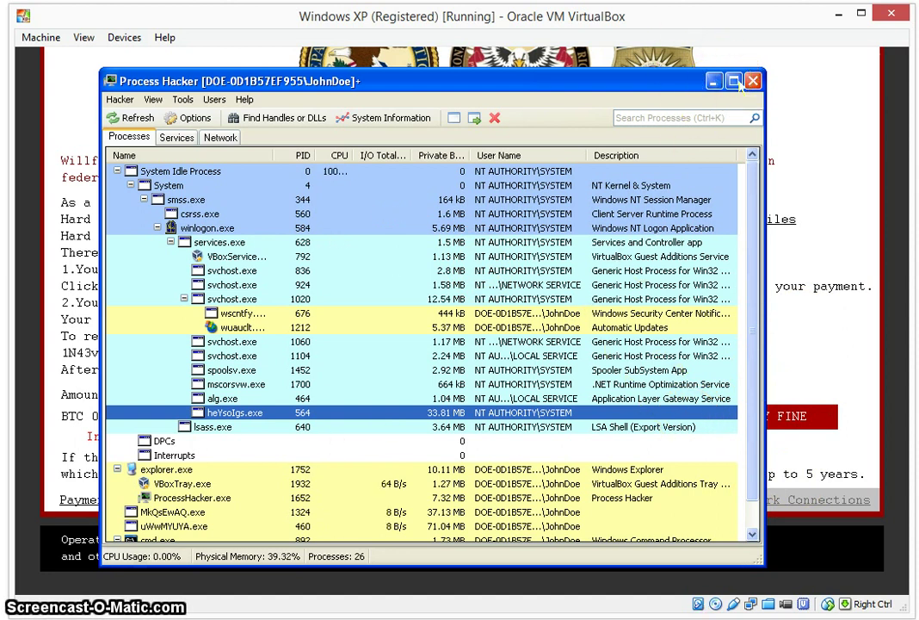
click(714, 81)
key(alt+Tab)
key(alt+Tab)
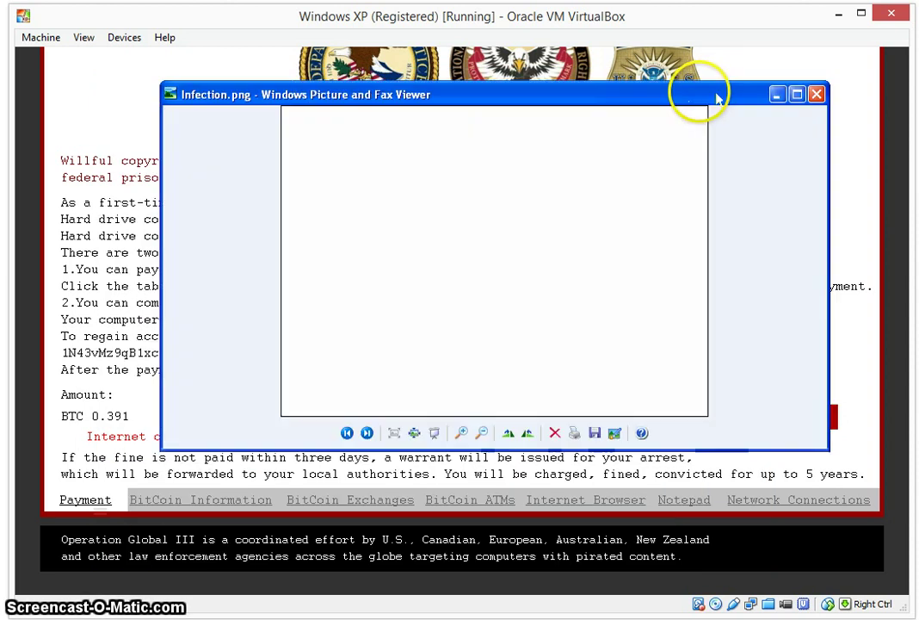
Minimize everything to the Windows XP desktop with Win+D, then open and dismiss the Start menu.
key(super+d)
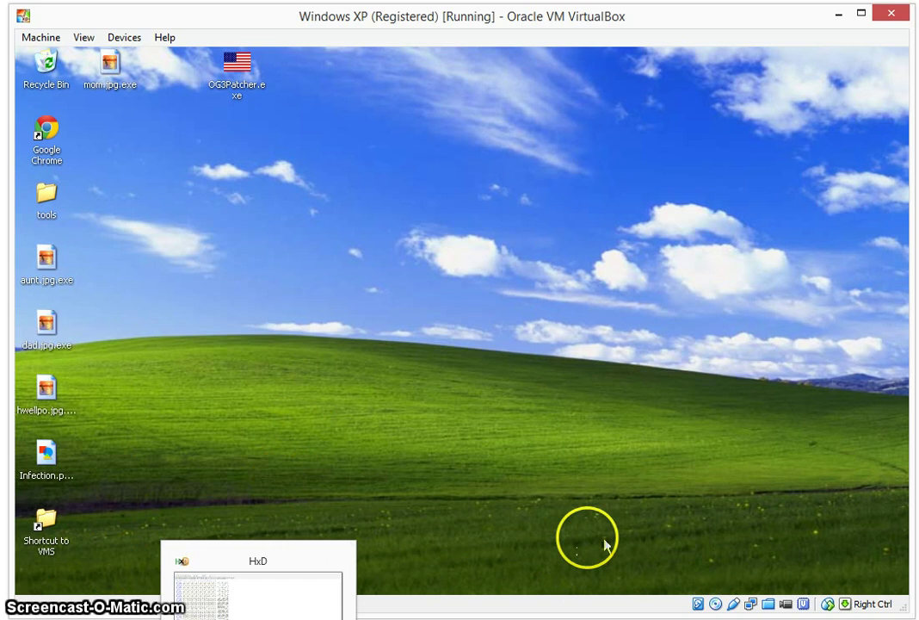
key(super)
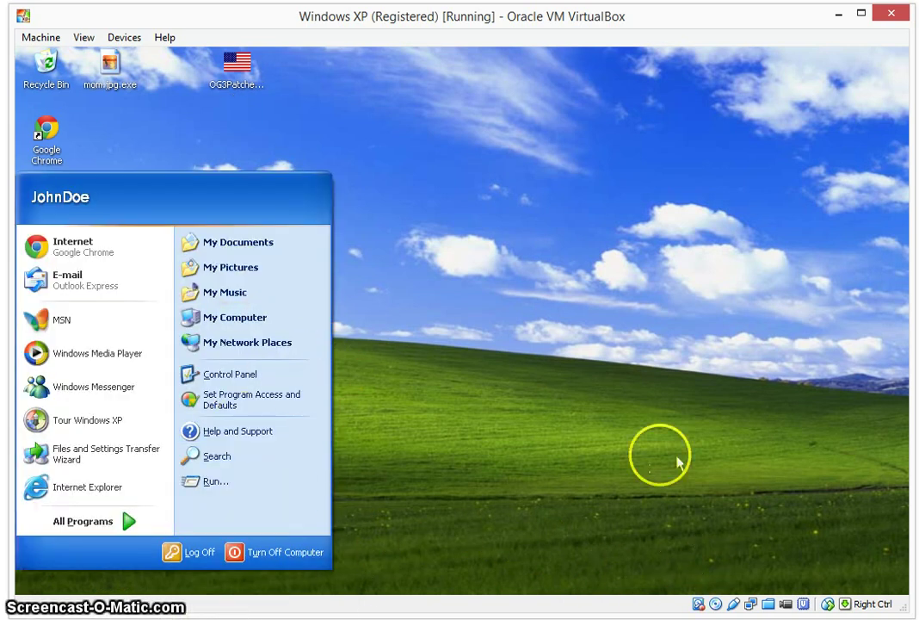
click(575, 323)
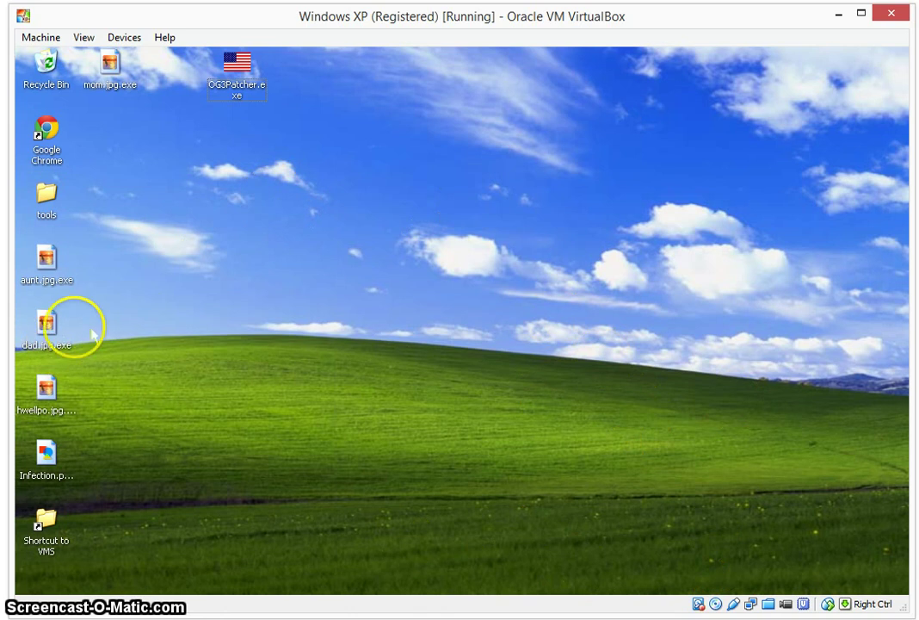
Check dad.jpg.exe's Properties, confirming it is a 1.62 MB Application, then close the dialog.
right_click(51, 315)
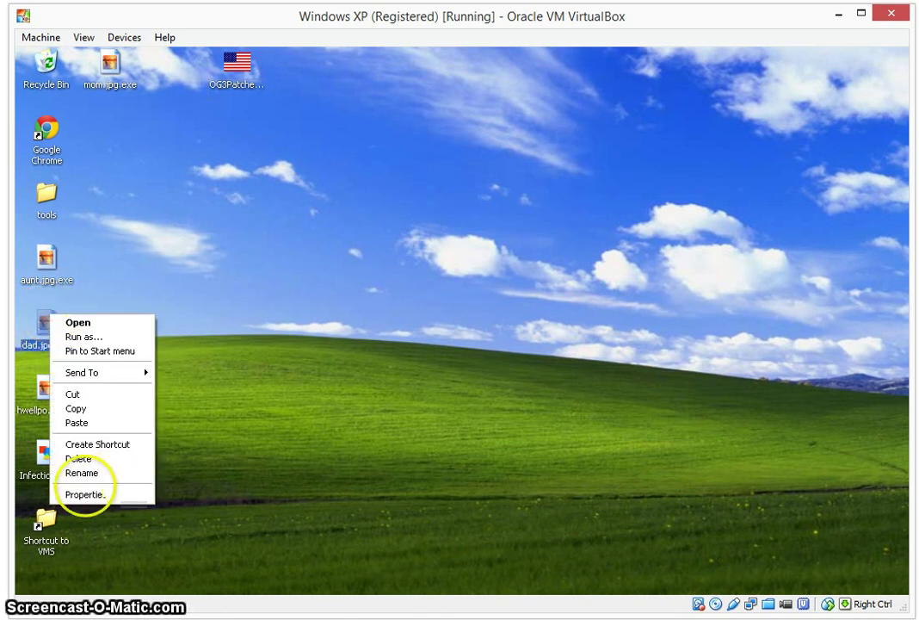
click(99, 495)
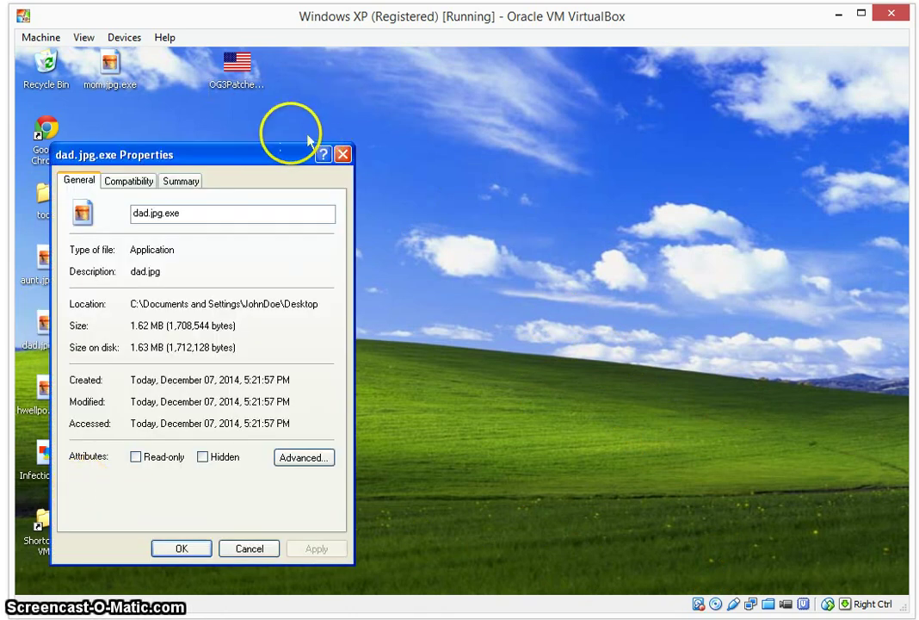
drag(268, 150, 405, 158)
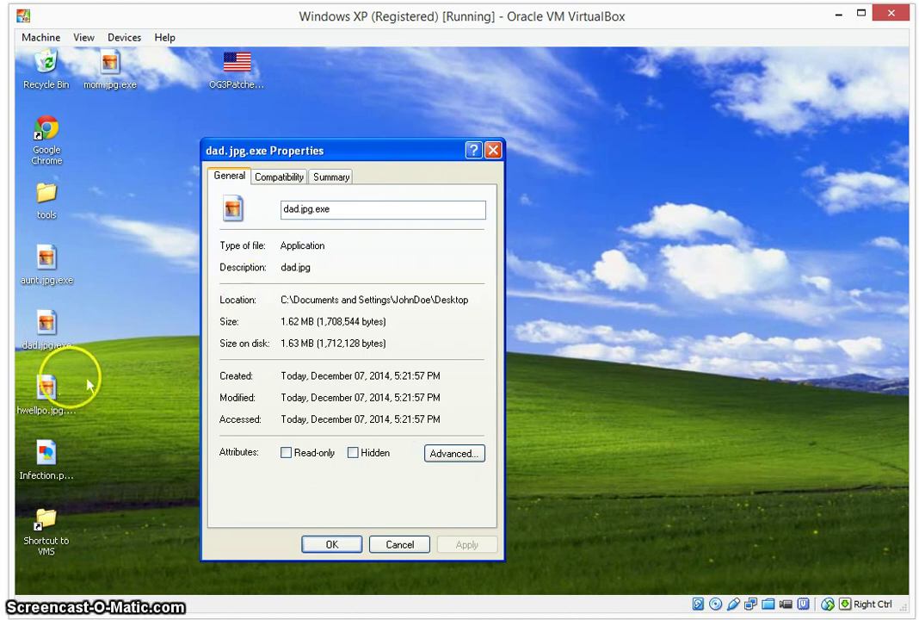
click(69, 276)
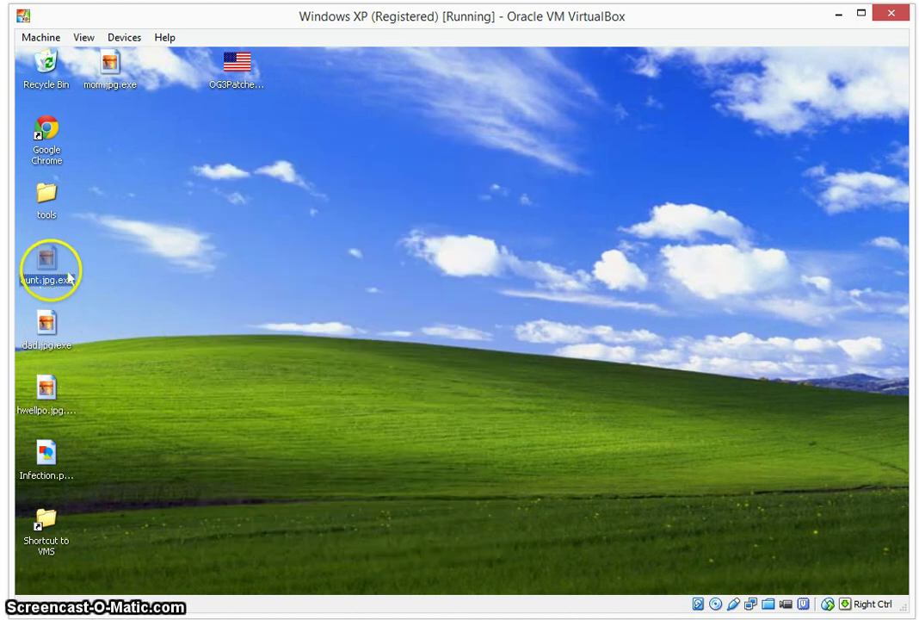
click(50, 325)
right_click(63, 318)
click(110, 499)
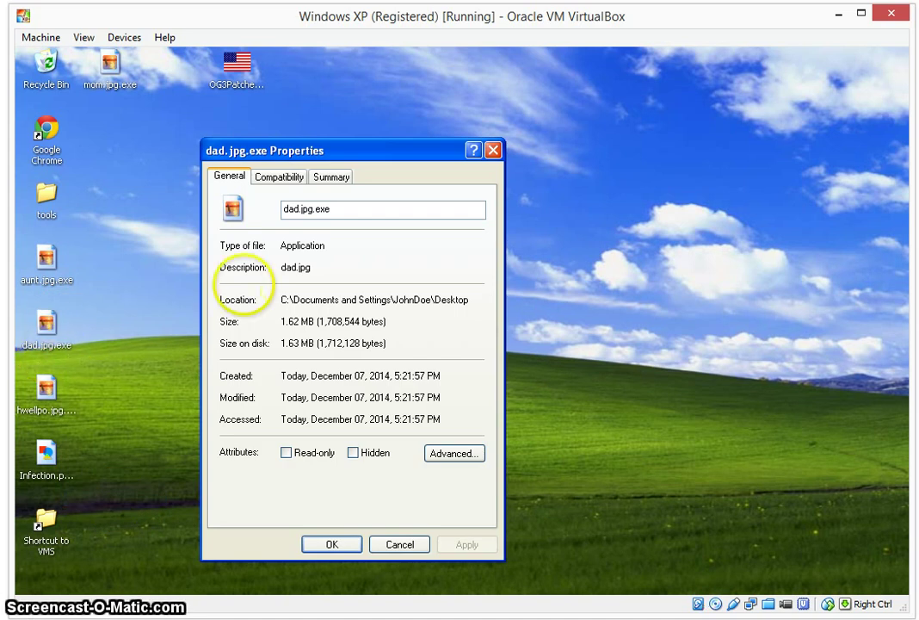
click(46, 262)
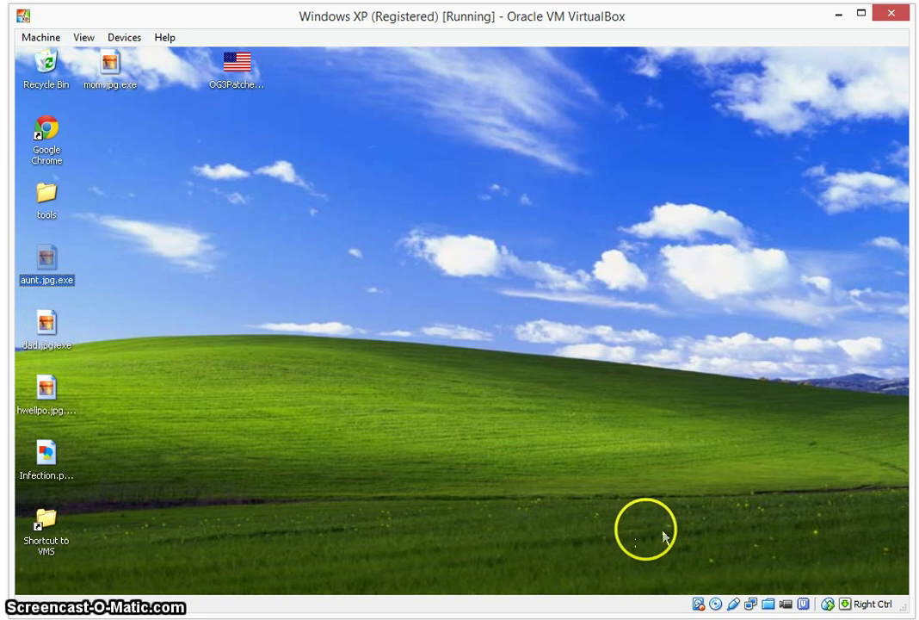
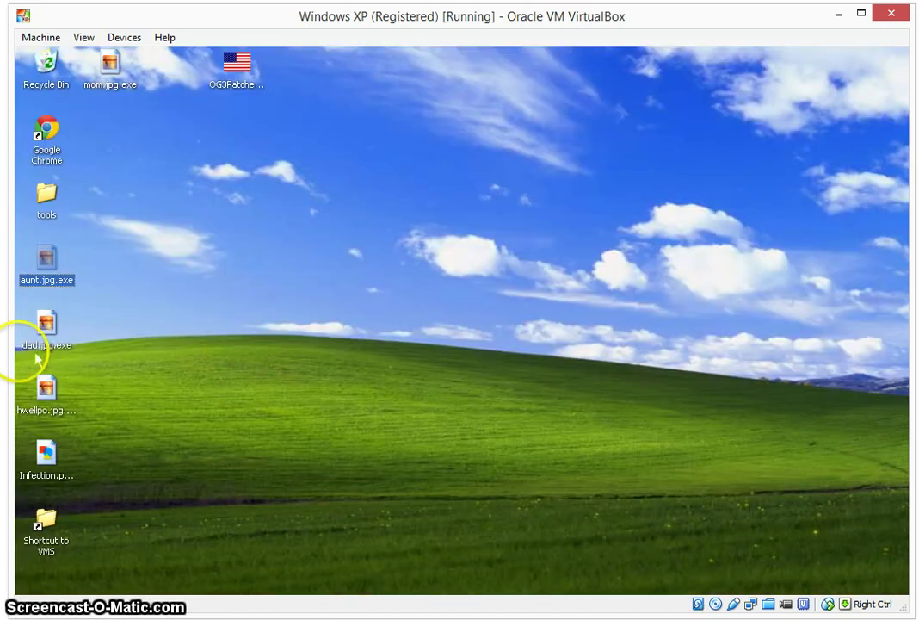
On the XP guest desktop, select dad.jpg.exe, clear the selection, then launch Infection.png.exe.
click(46, 320)
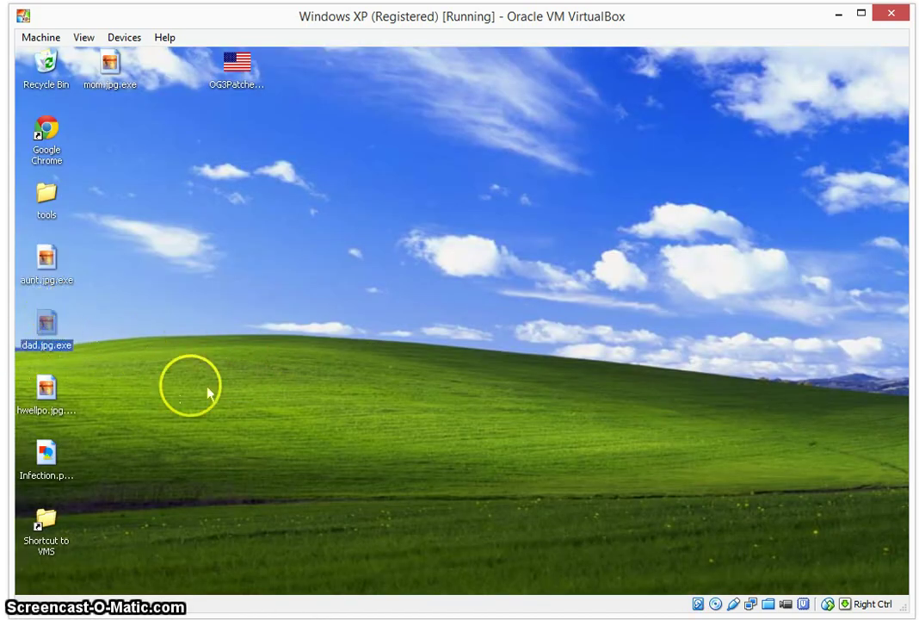
click(97, 405)
click(66, 458)
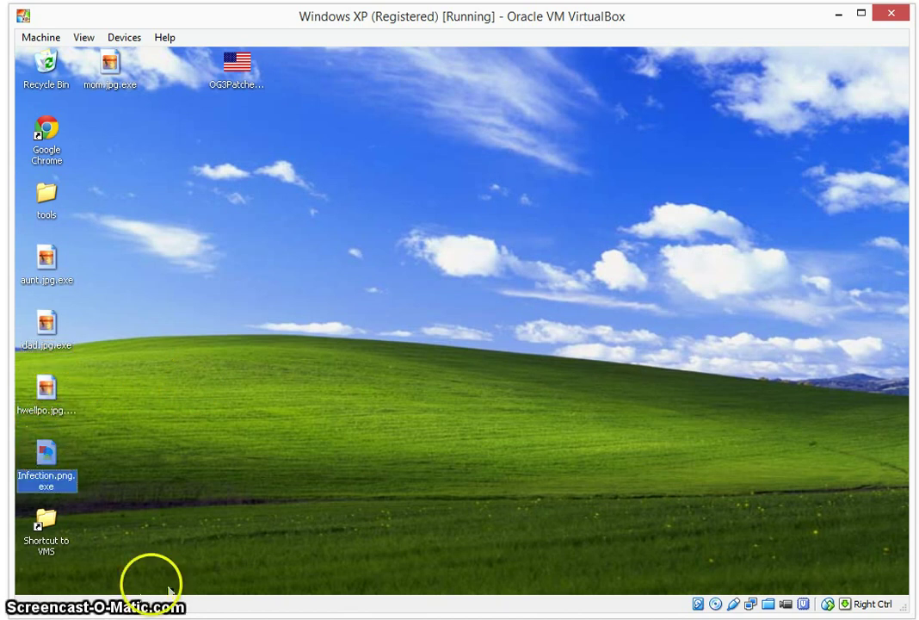
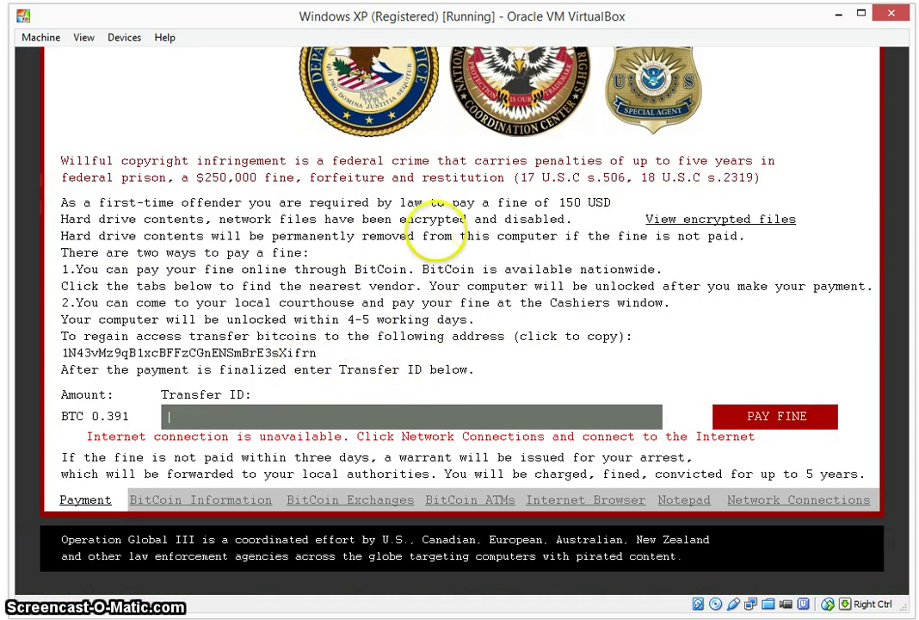
Close the dad.jpg.exe Properties dialog and minimize the Process Hacker window.
key(alt+Tab)
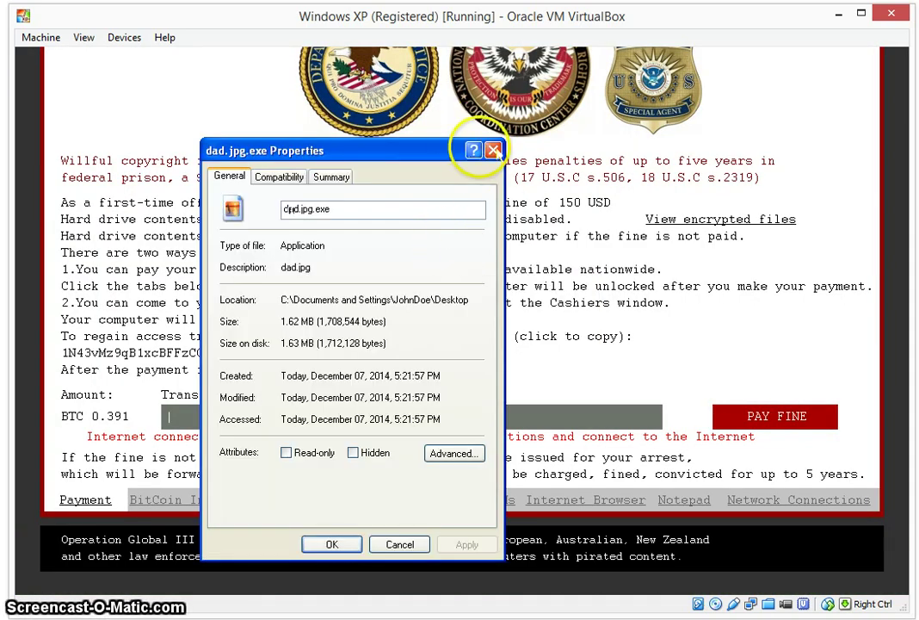
click(493, 150)
key(alt+Tab)
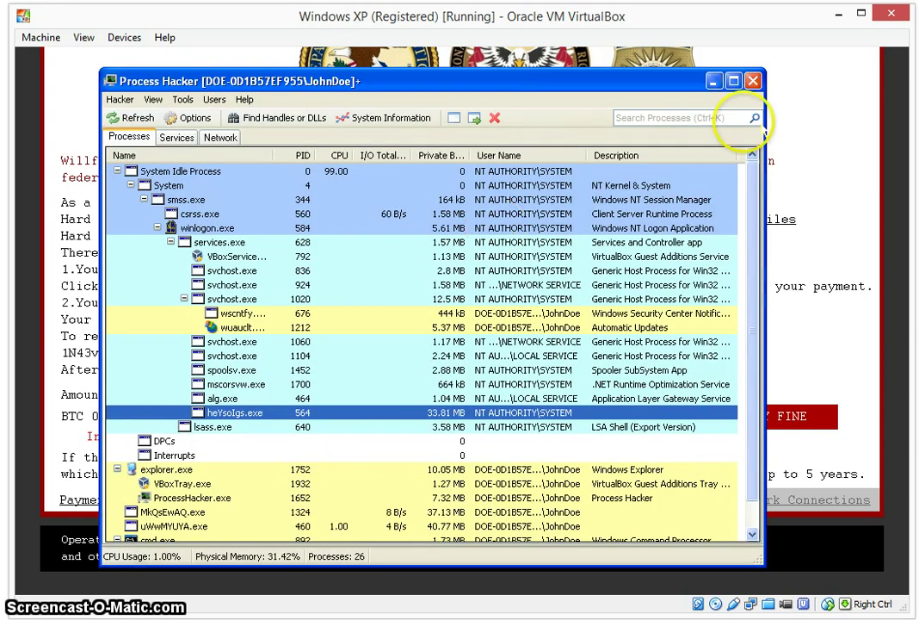
click(714, 80)
mouse_move(256, 595)
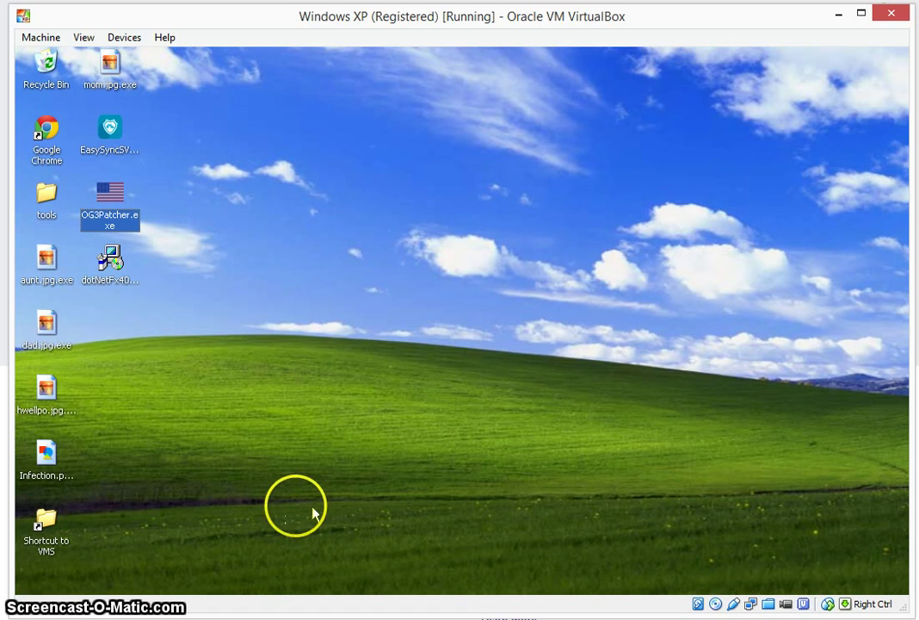
Locate and select the OG3Patcher program file on the Windows XP desktop.
click(211, 332)
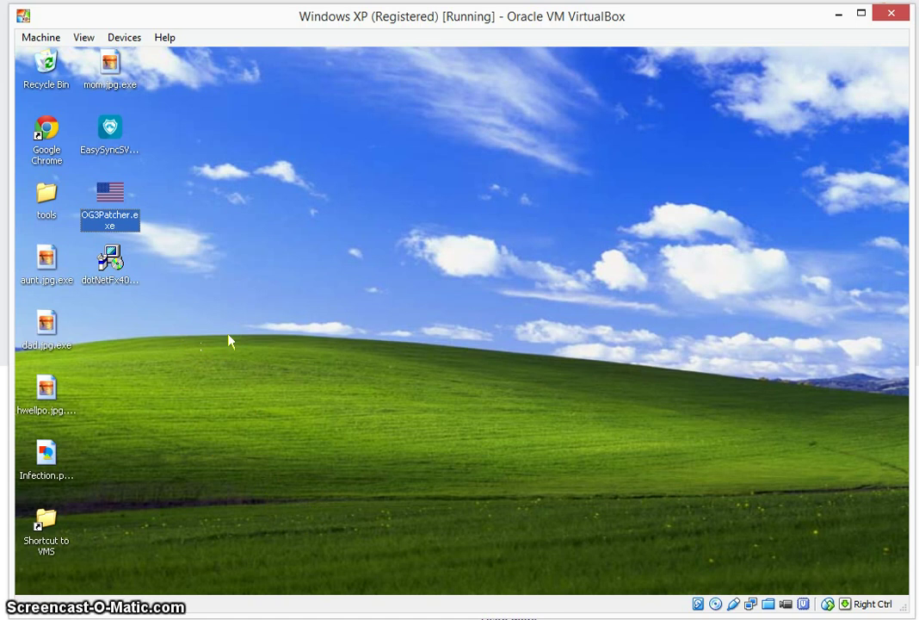
click(246, 308)
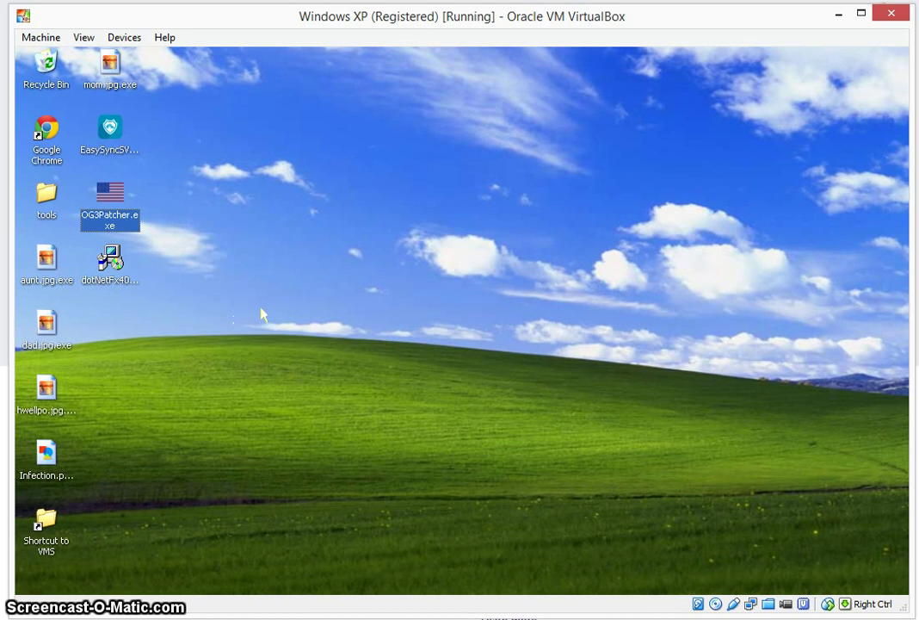
click(262, 299)
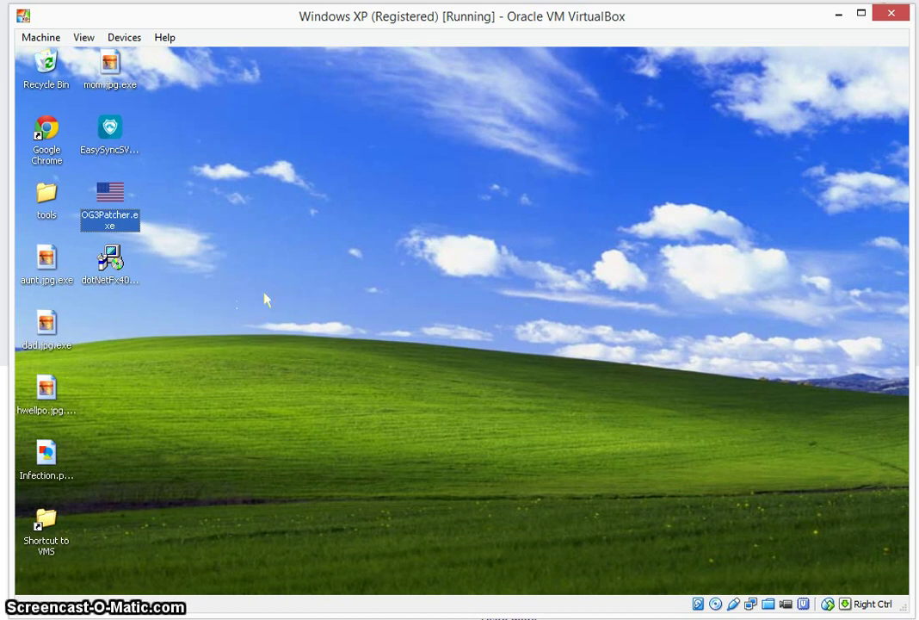
click(134, 205)
Launch OG3 Patcher, centre its window, and run Patch! against the infection.
double_click(134, 205)
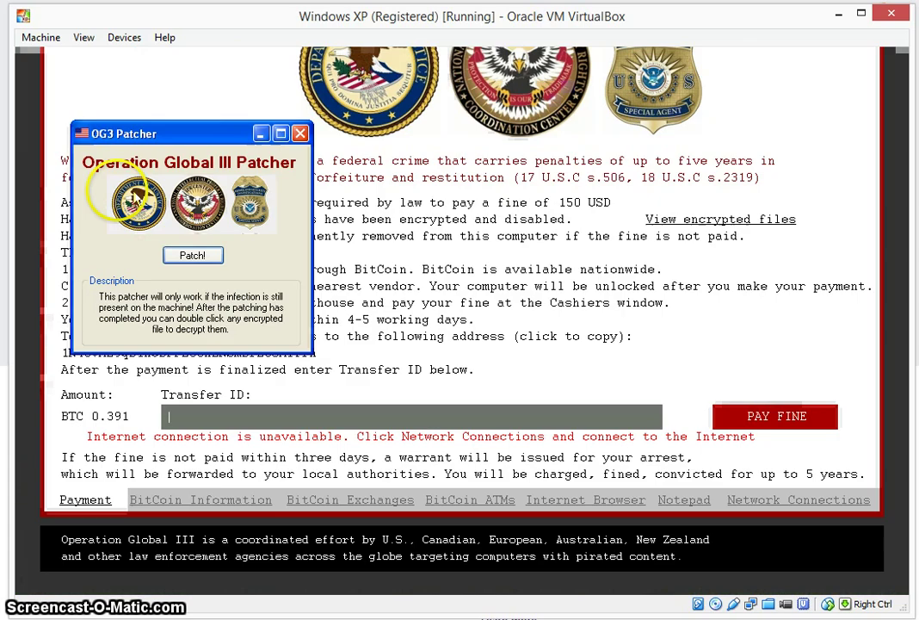
drag(174, 129, 434, 163)
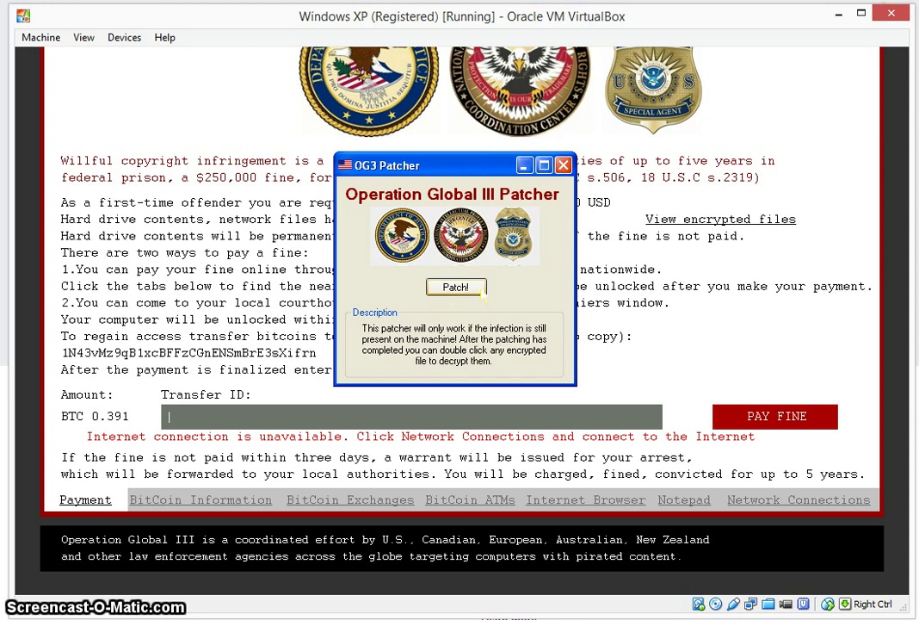
click(482, 293)
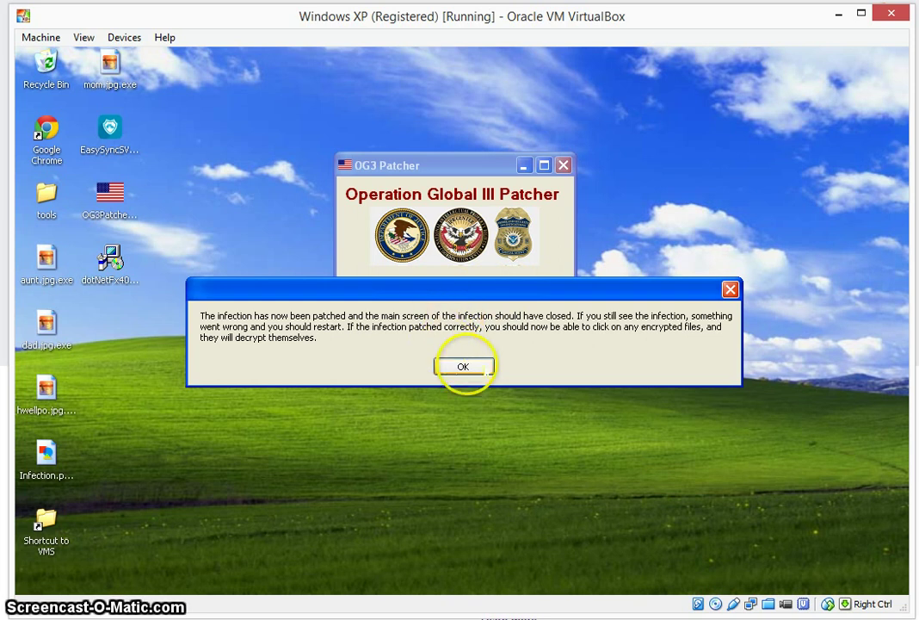
Acknowledge the patch success message, close OG3 Patcher, and select aunt.jpg.exe.
click(463, 366)
click(563, 164)
click(43, 263)
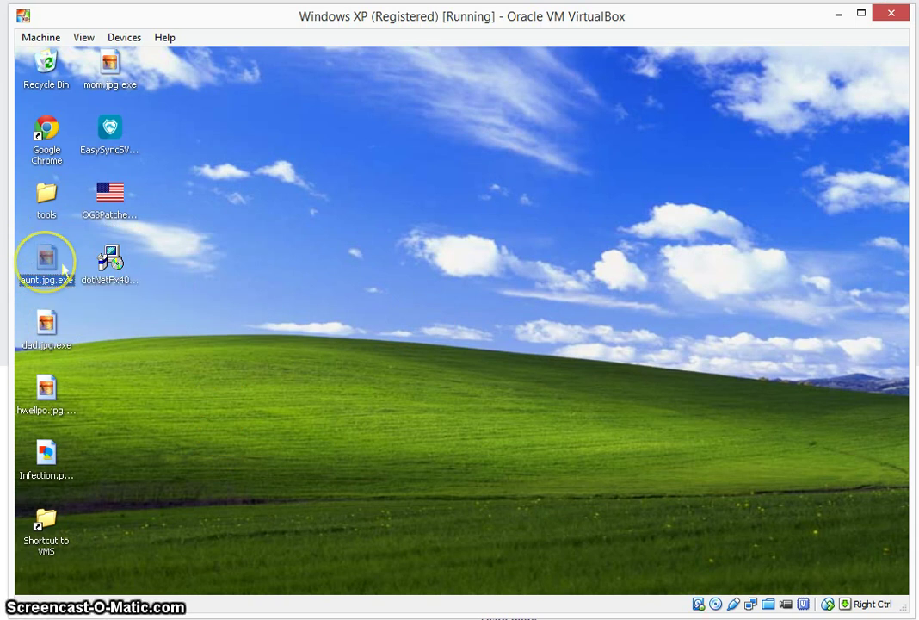
Open aunt.jpg.exe so it decrypts and shows the water lily photo as aunt.jpg.
double_click(62, 269)
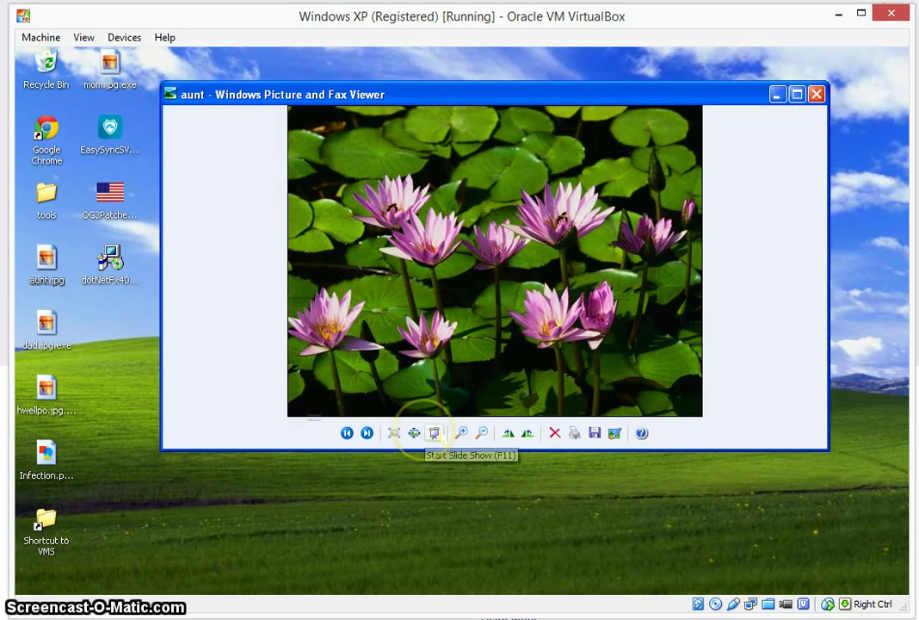
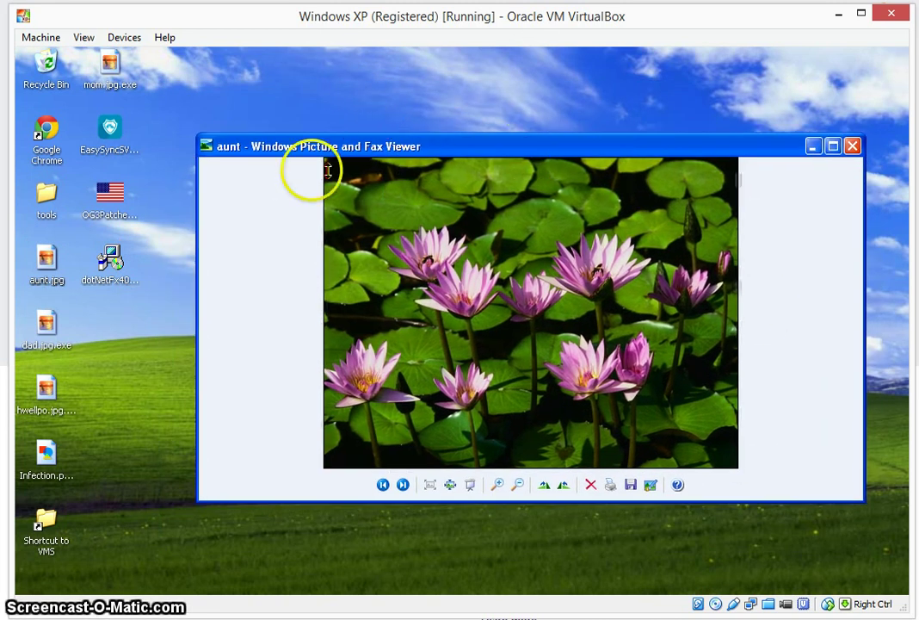
Reopen aunt.jpg to confirm it displays as the water-lily picture, then close it.
click(43, 258)
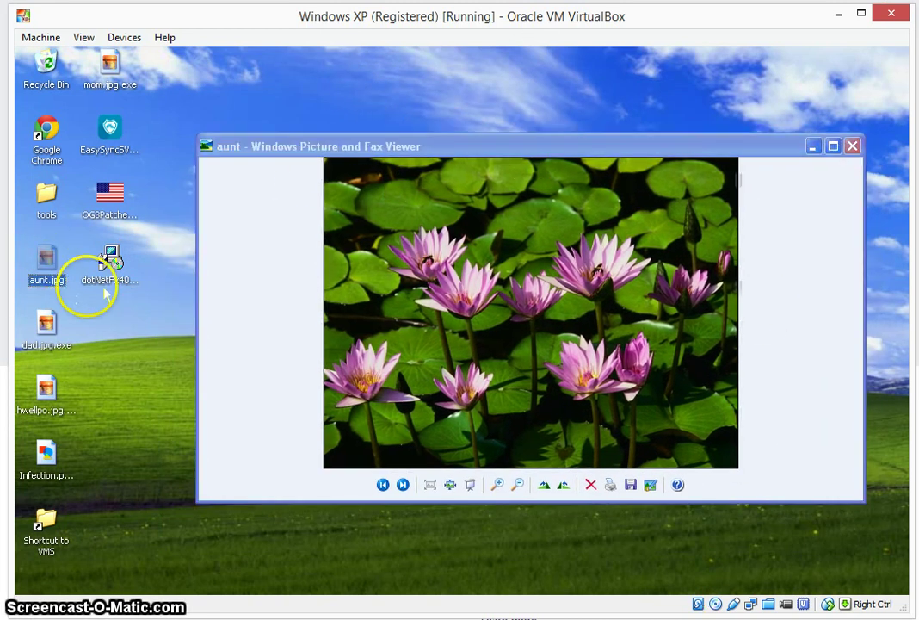
click(853, 146)
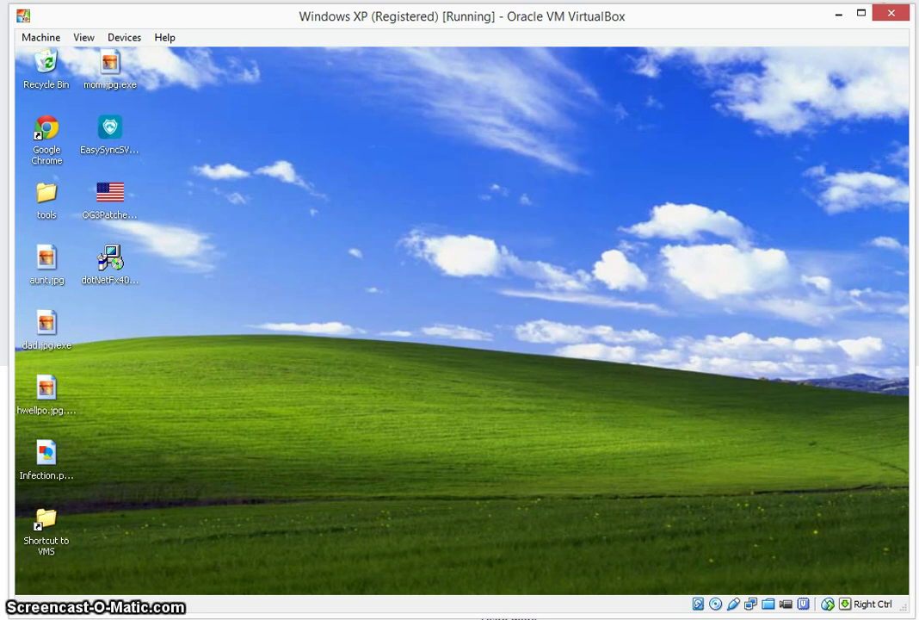
double_click(47, 260)
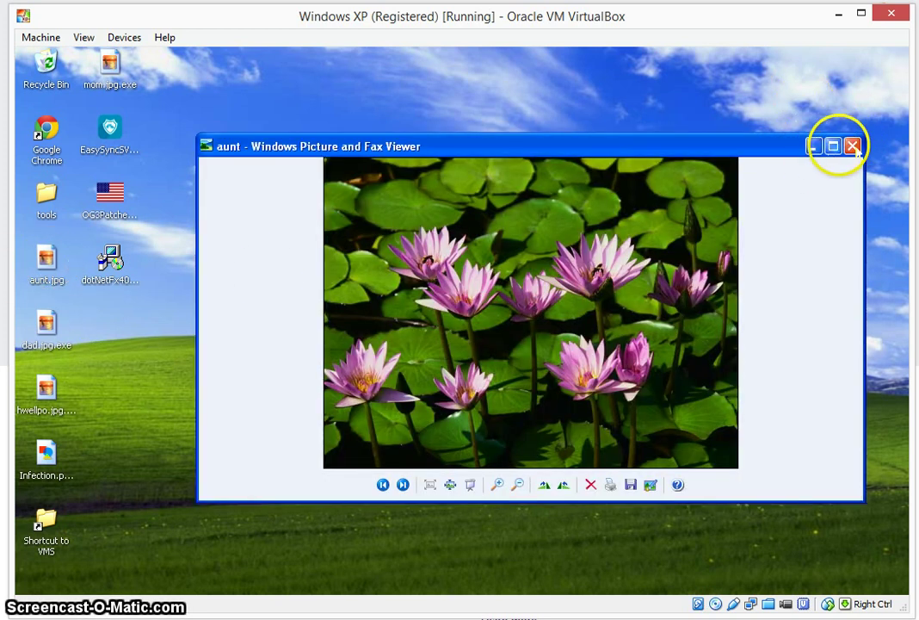
click(853, 146)
View dad.jpg.exe as the sunset picture in Picture and Fax Viewer, then close the viewer.
double_click(45, 324)
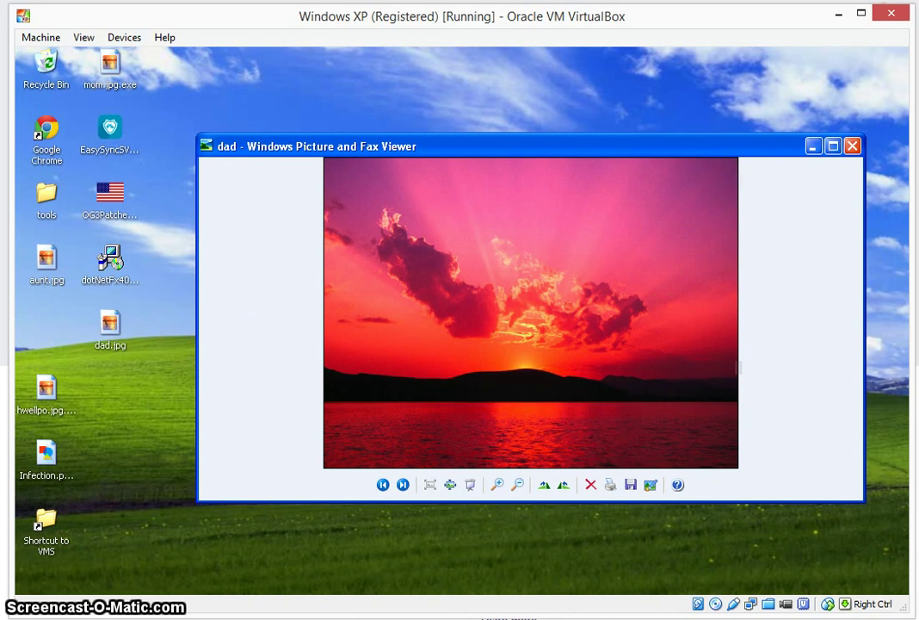
click(853, 146)
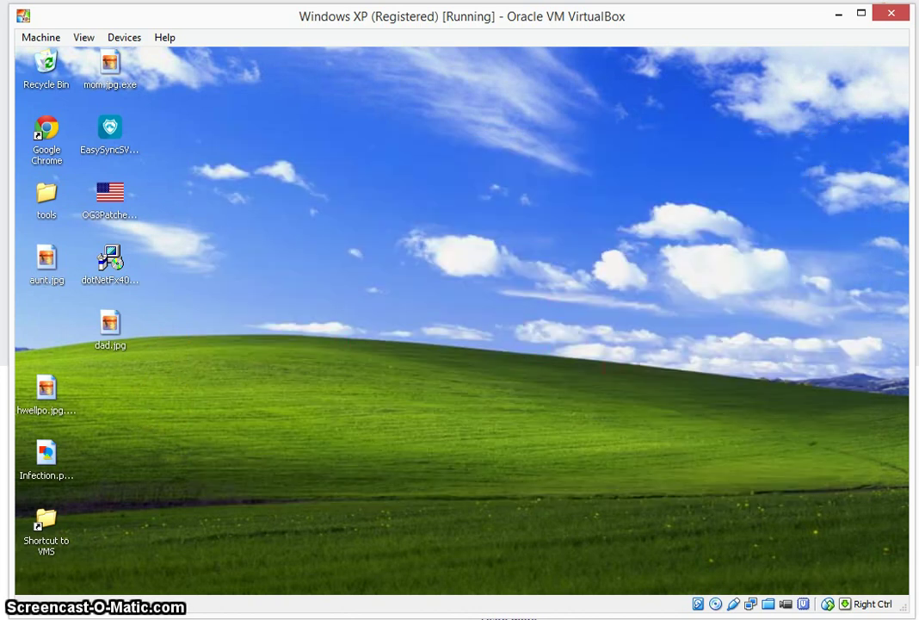
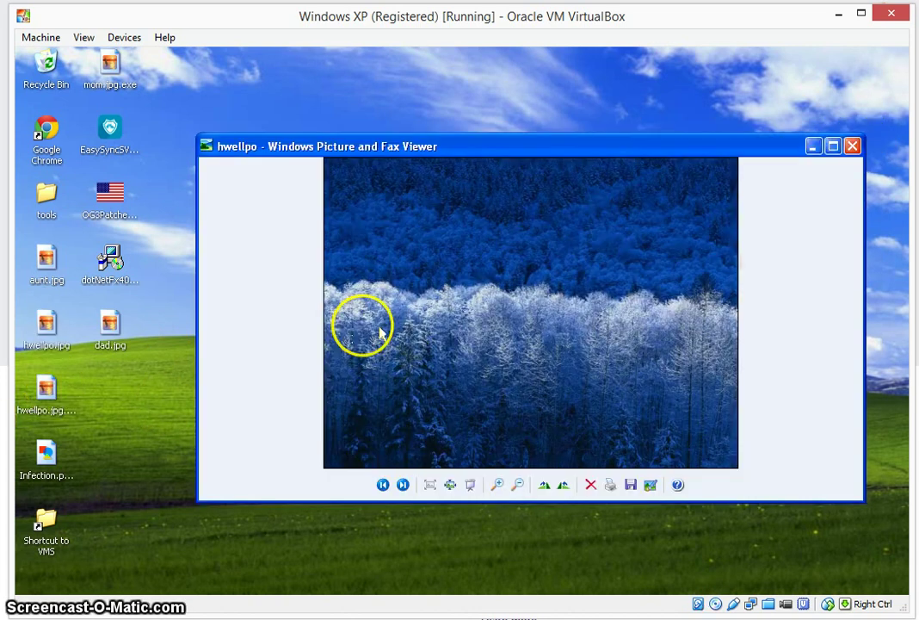
Close the hwellpo image, view Infection.png in Picture and Fax Viewer, then close it.
click(852, 147)
click(47, 461)
double_click(47, 456)
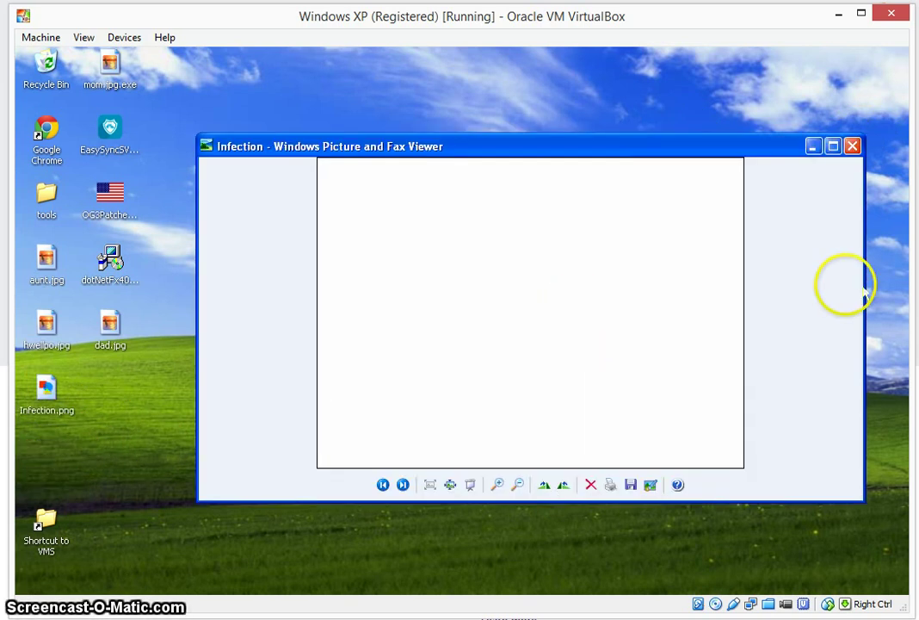
click(853, 146)
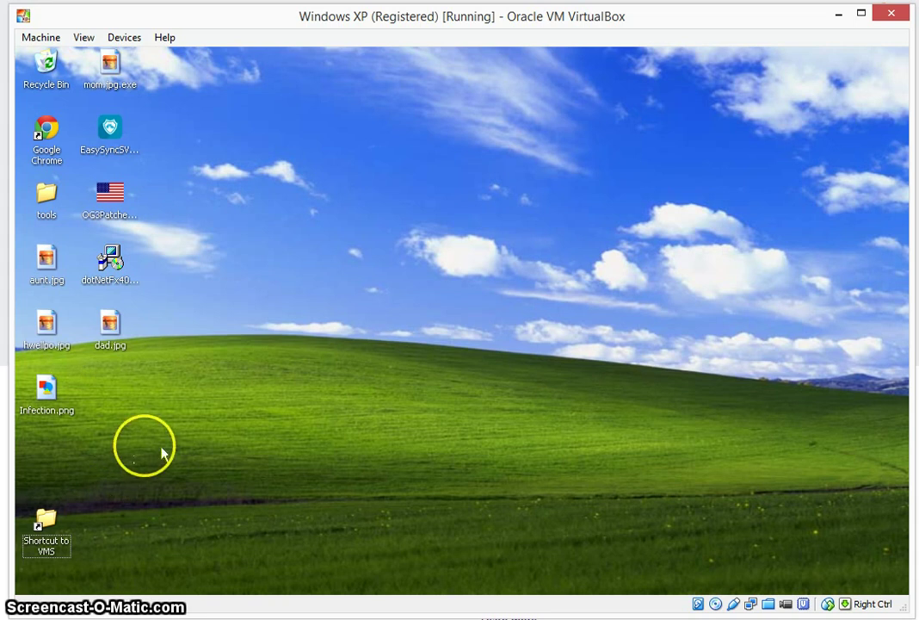
Copy m.zip from the shared E: drive onto the desktop.
key(super+e)
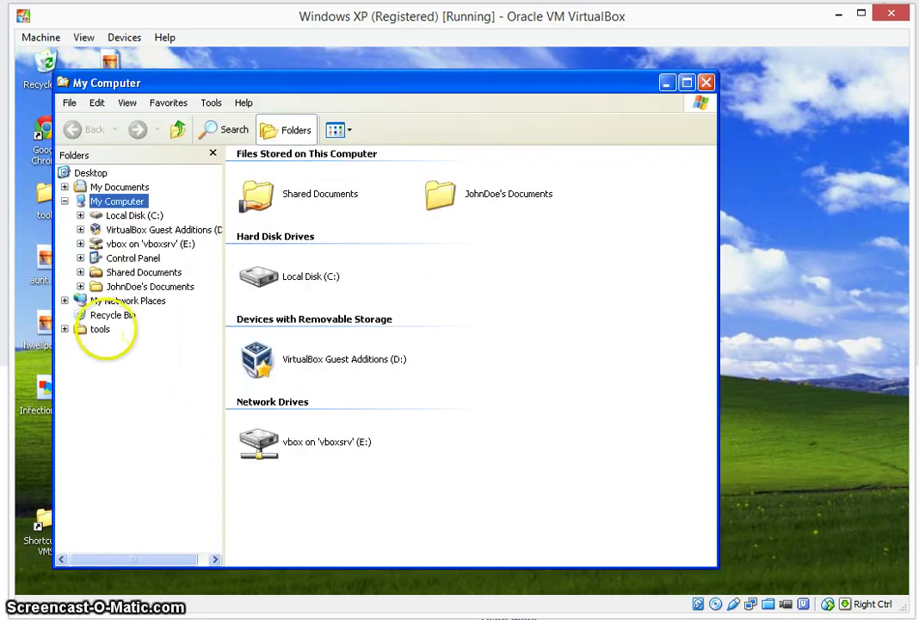
click(143, 243)
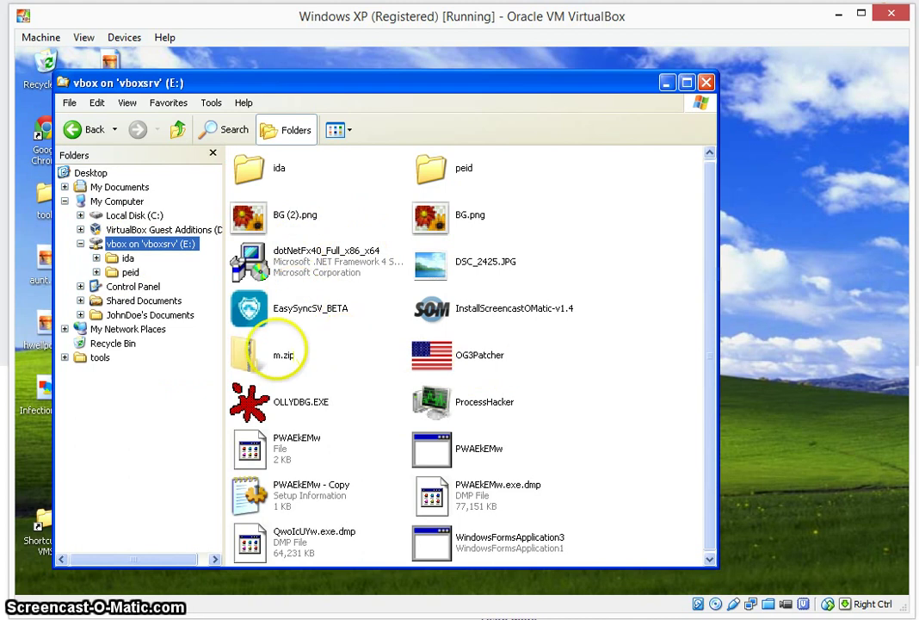
click(244, 353)
click(708, 82)
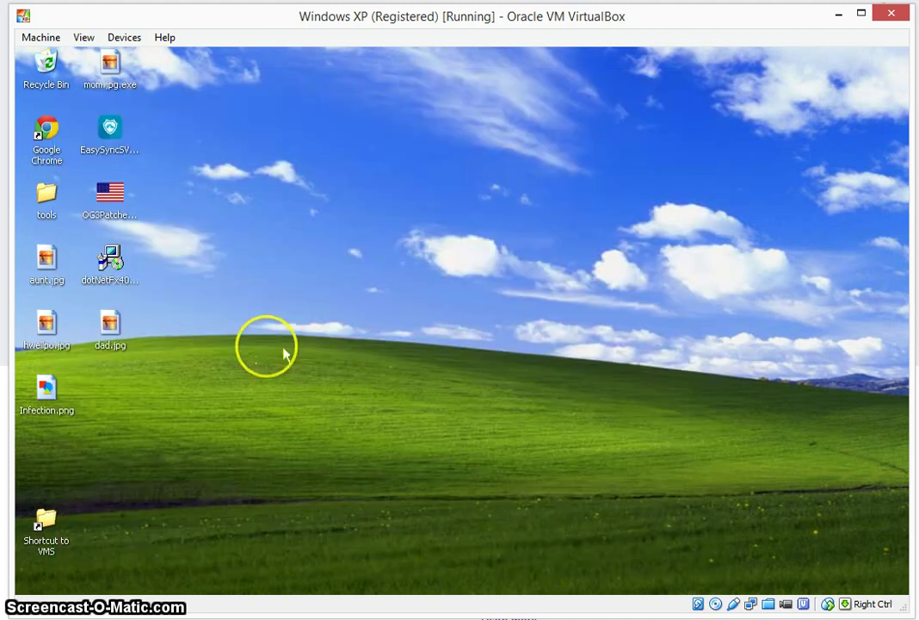
key(ctrl+v)
Place m.zip.exe beside Infection.png and open it to show its three files.
drag(63, 470, 123, 374)
click(294, 413)
mouse_move(122, 394)
double_click(121, 394)
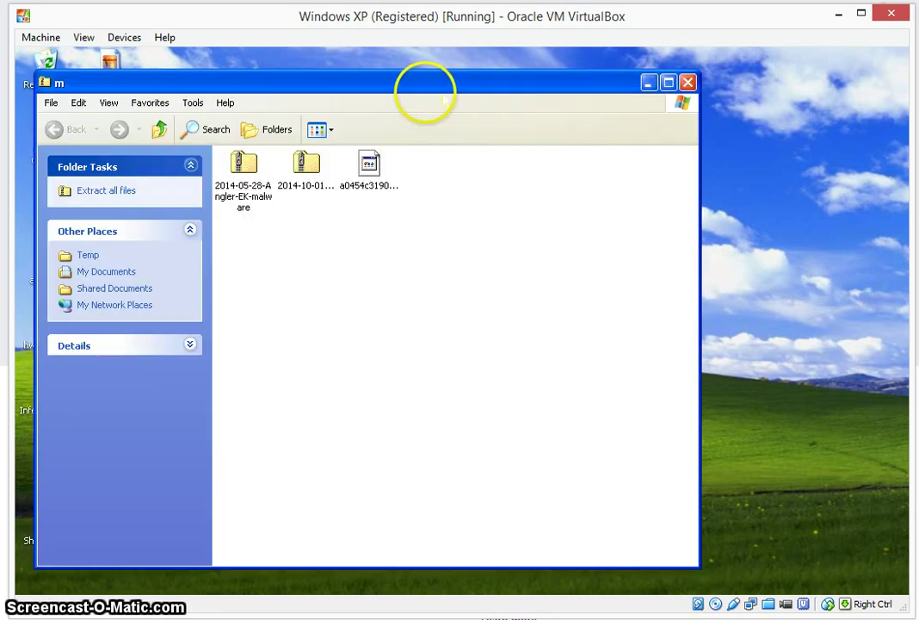
Move the m window right to uncover the desktop icons and bring up the Run box.
drag(424, 88, 642, 113)
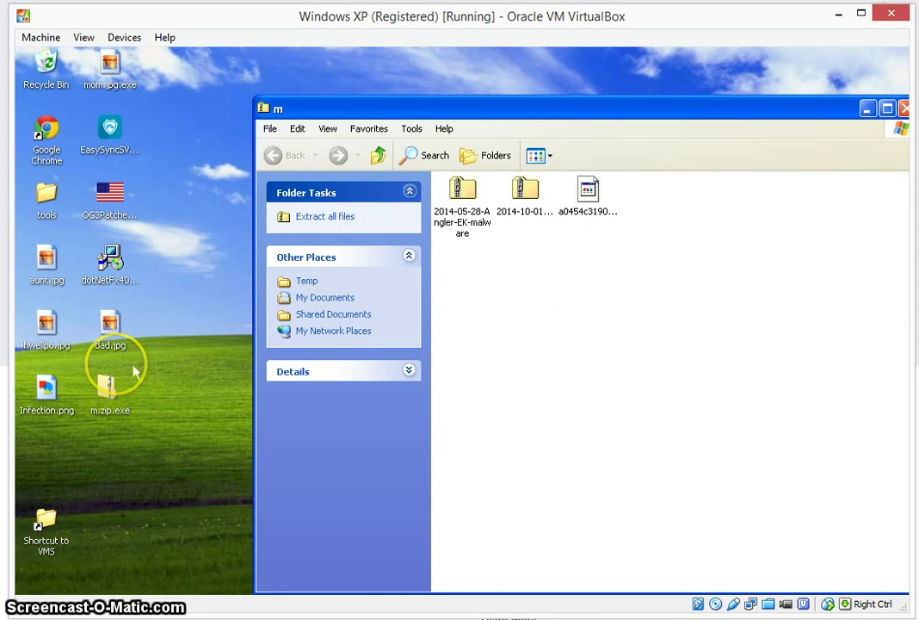
key(super+r)
Run %temp% and locate the extracted m archive in the Temp folder.
text(%temp%)
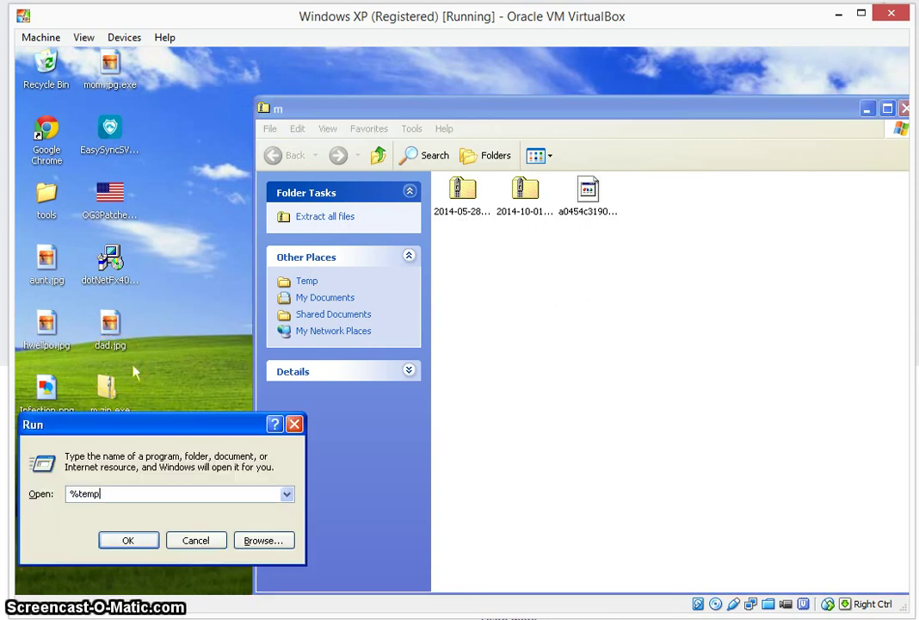
key(Return)
drag(519, 82, 772, 90)
click(693, 452)
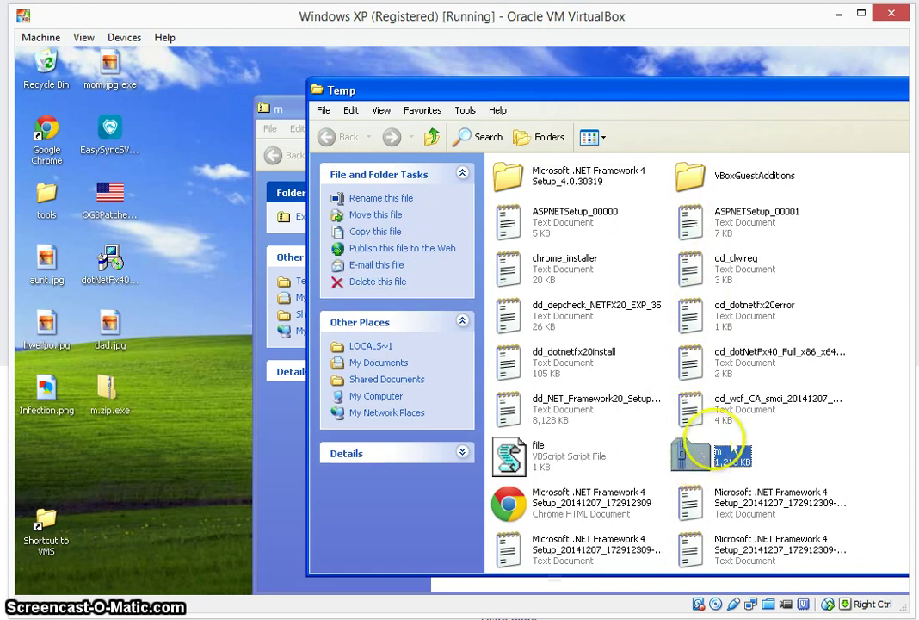
drag(663, 86, 534, 93)
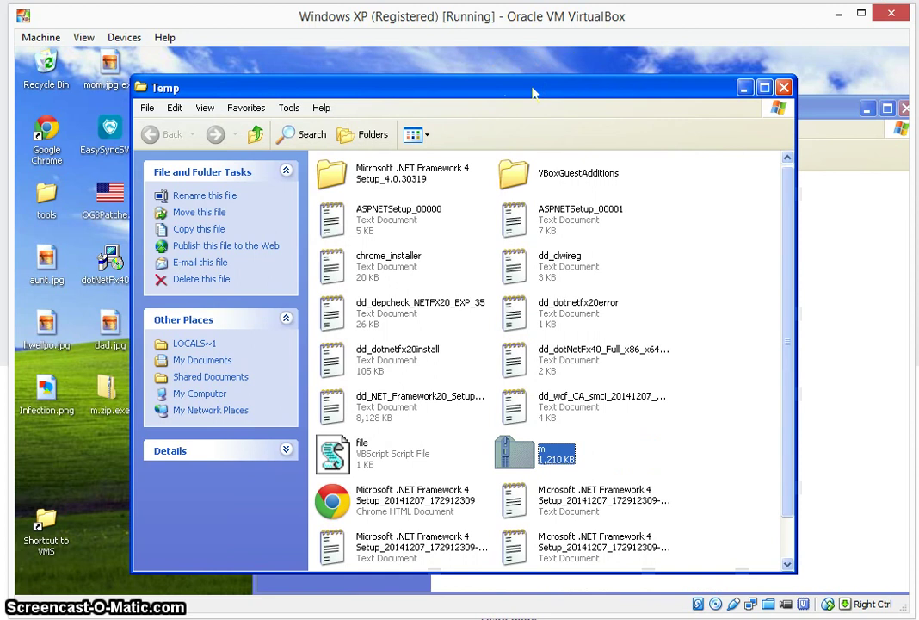
Select a text document in Temp, then close the Temp and m folder windows.
click(553, 379)
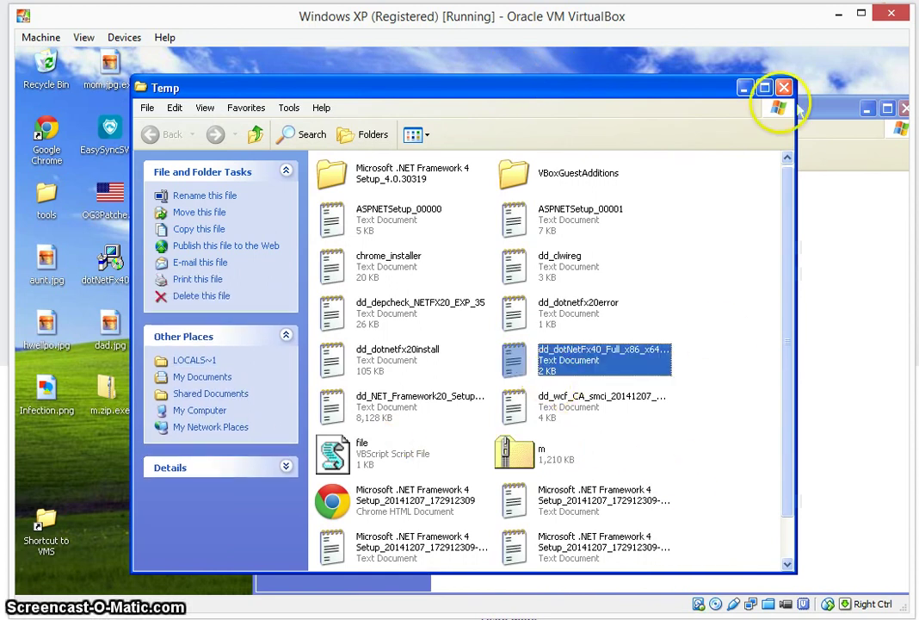
click(784, 87)
drag(850, 107, 755, 110)
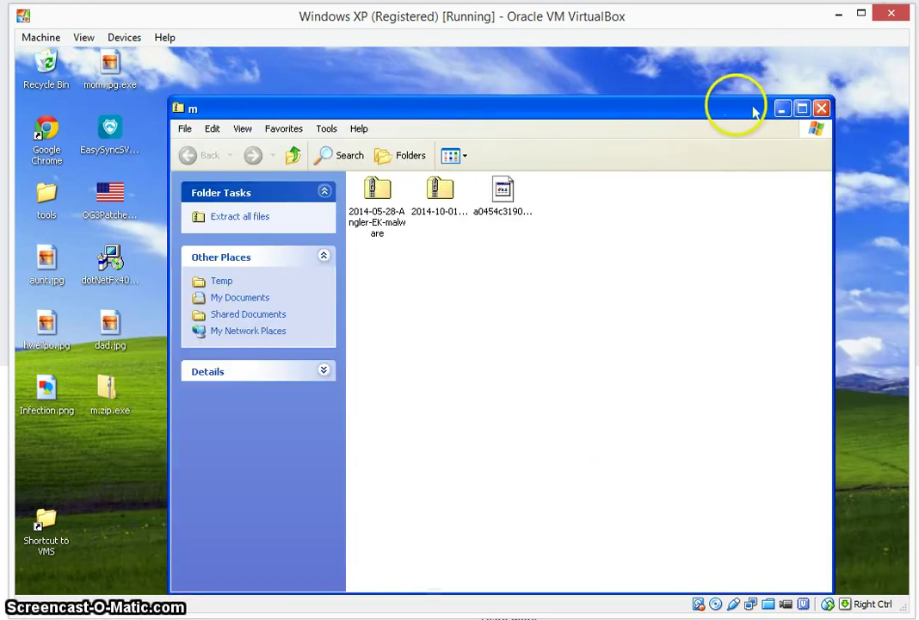
click(821, 108)
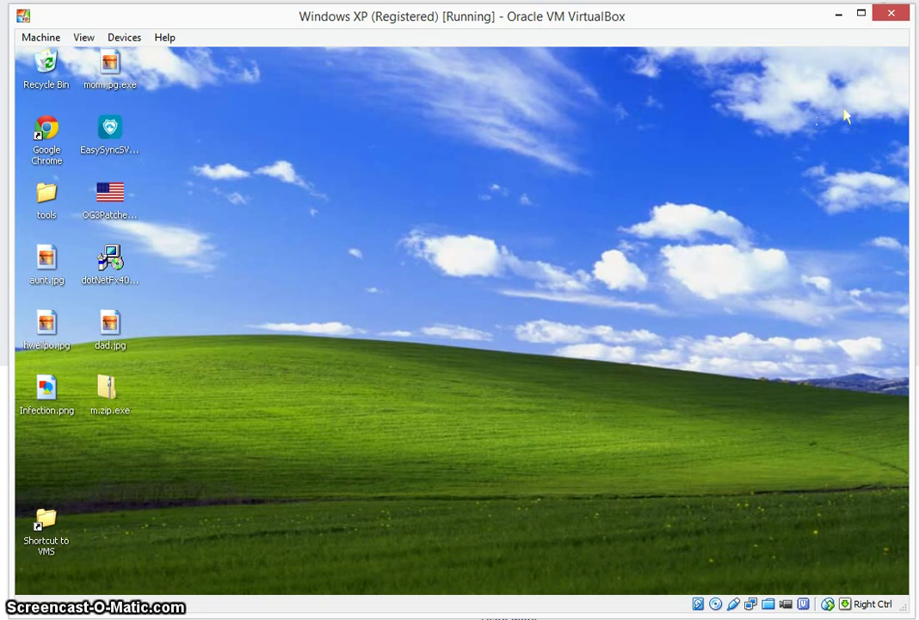